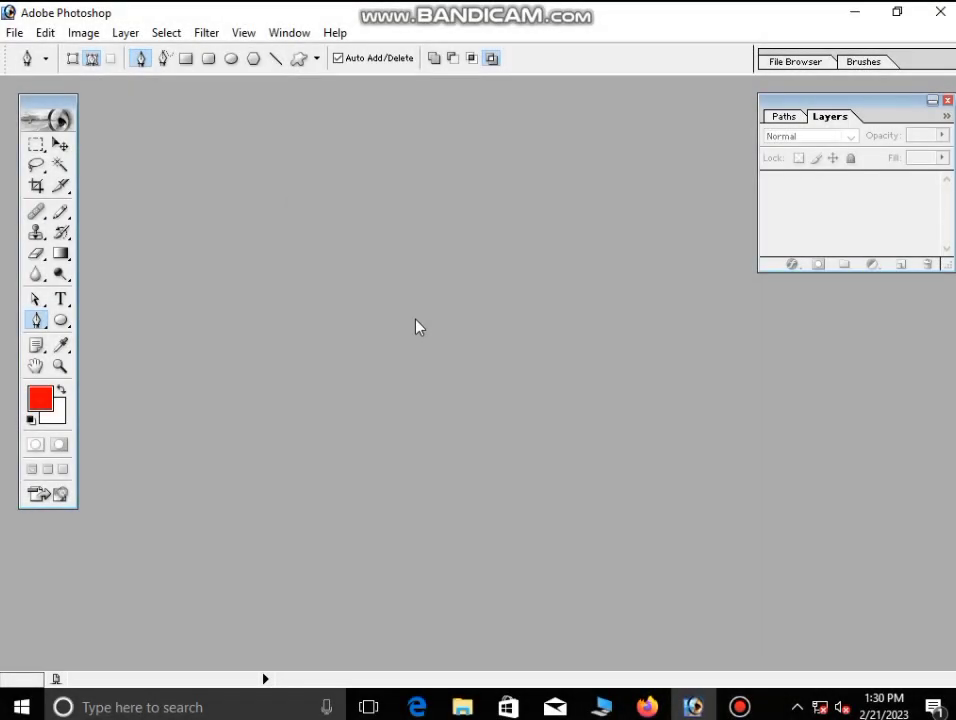
- Create a blank document called 'logo', 1024 × 825 pixels at 300 pixels/inch
{"action": "key", "text": "ctrl+n"}
{"action": "left_click_drag", "start_coordinate": [465, 308], "coordinate": [421, 310]}
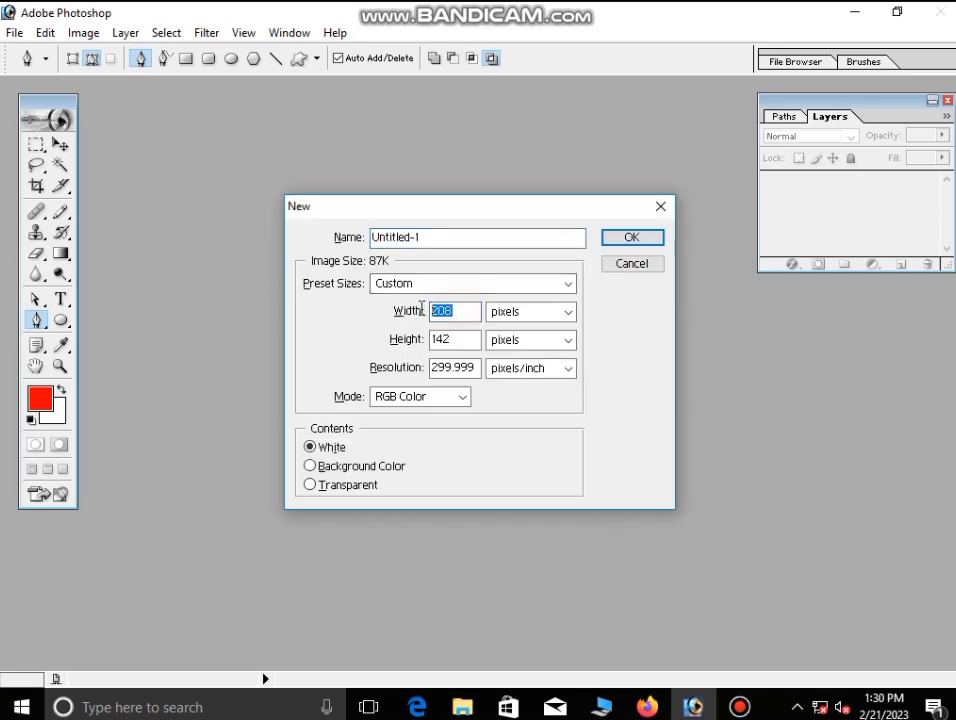
{"action": "type", "text": "1024"}
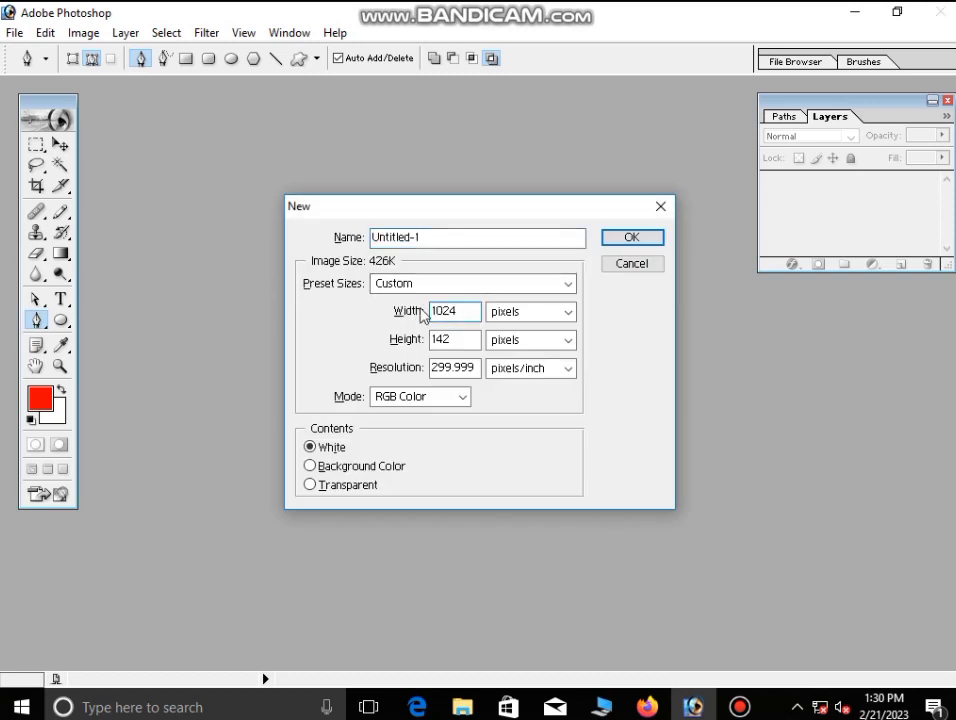
{"action": "left_click_drag", "start_coordinate": [448, 339], "coordinate": [433, 342]}
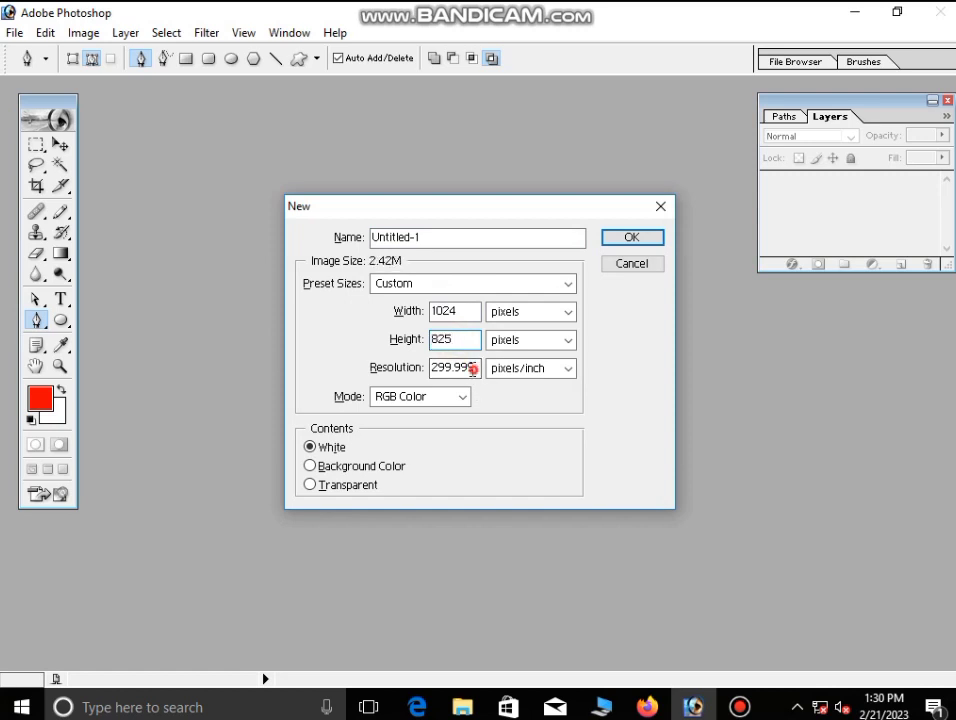
{"action": "left_click_drag", "start_coordinate": [476, 368], "coordinate": [432, 370]}
{"action": "type", "text": "300"}
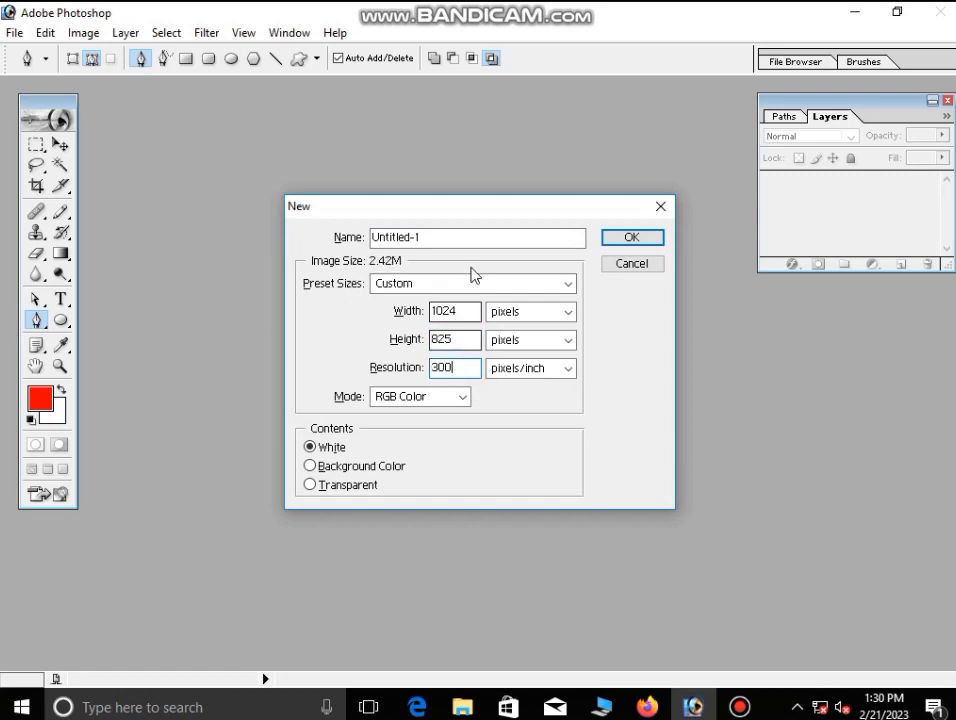
{"action": "left_click_drag", "start_coordinate": [452, 239], "coordinate": [399, 238]}
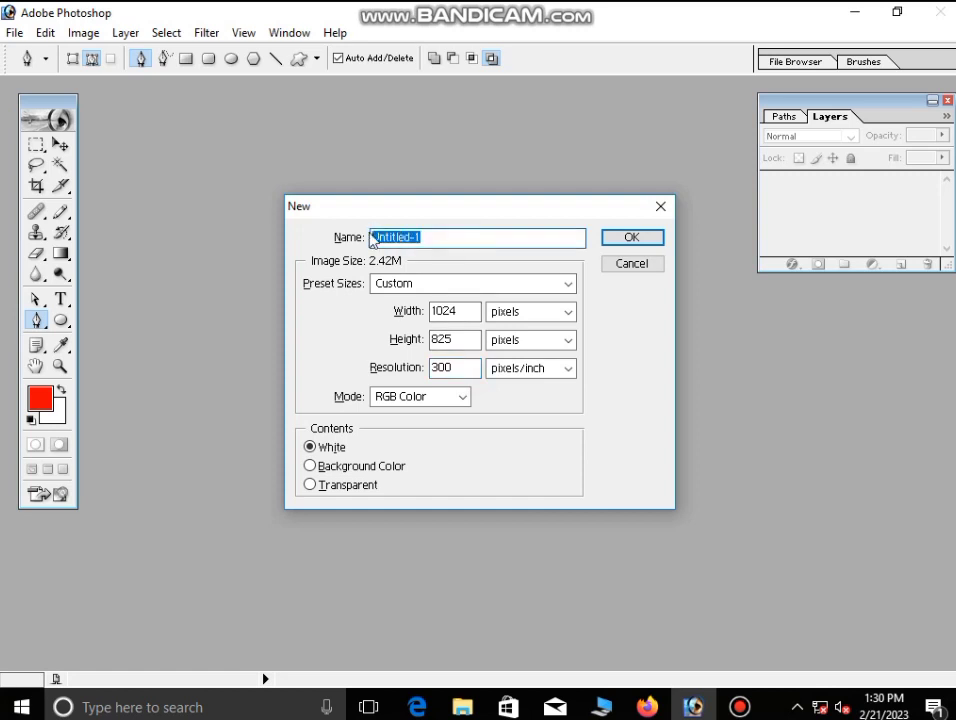
{"action": "type", "text": "logo"}
{"action": "left_click", "coordinate": [617, 239]}
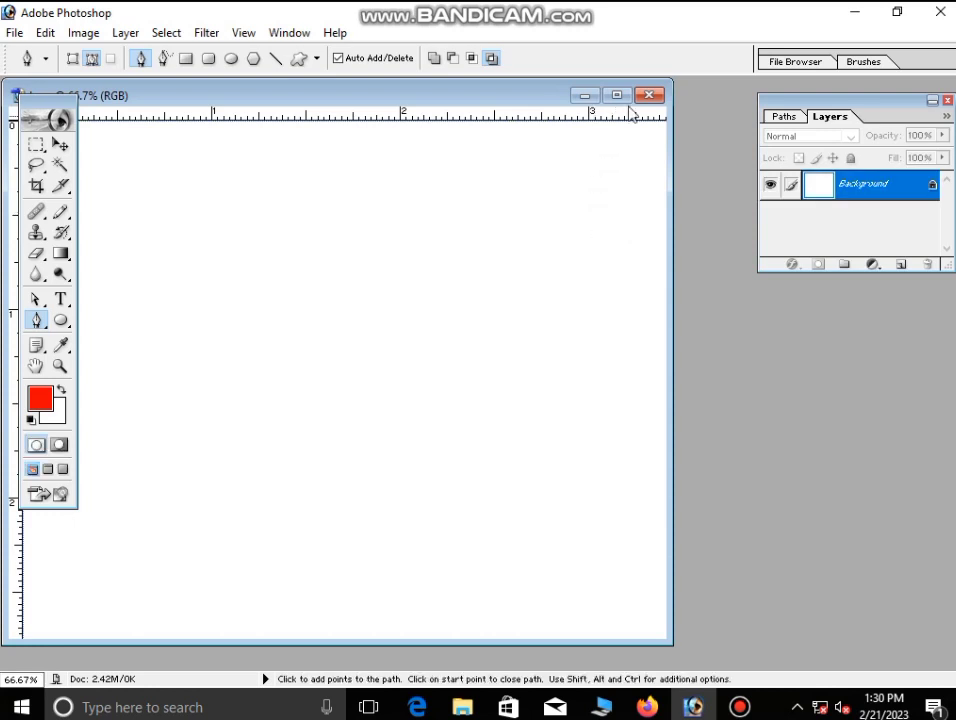
- Convert the Background into editable Layer 0 and fit the canvas to the maximized window
{"action": "double_click", "coordinate": [885, 185]}
{"action": "key", "text": "Return"}
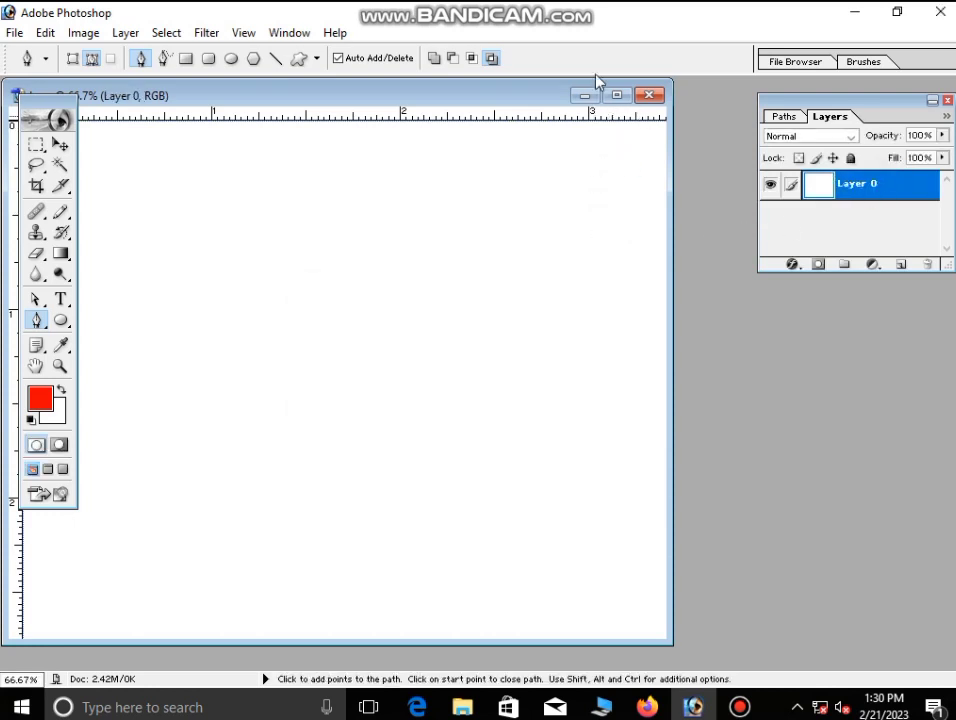
{"action": "left_click", "coordinate": [617, 95]}
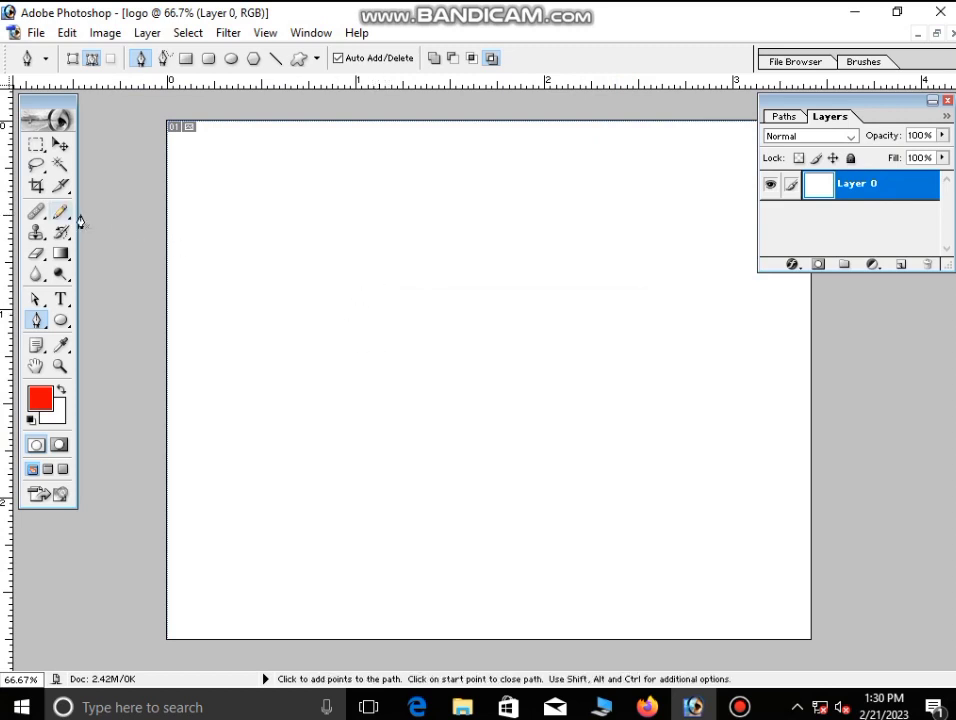
{"action": "key", "text": "ctrl+0"}
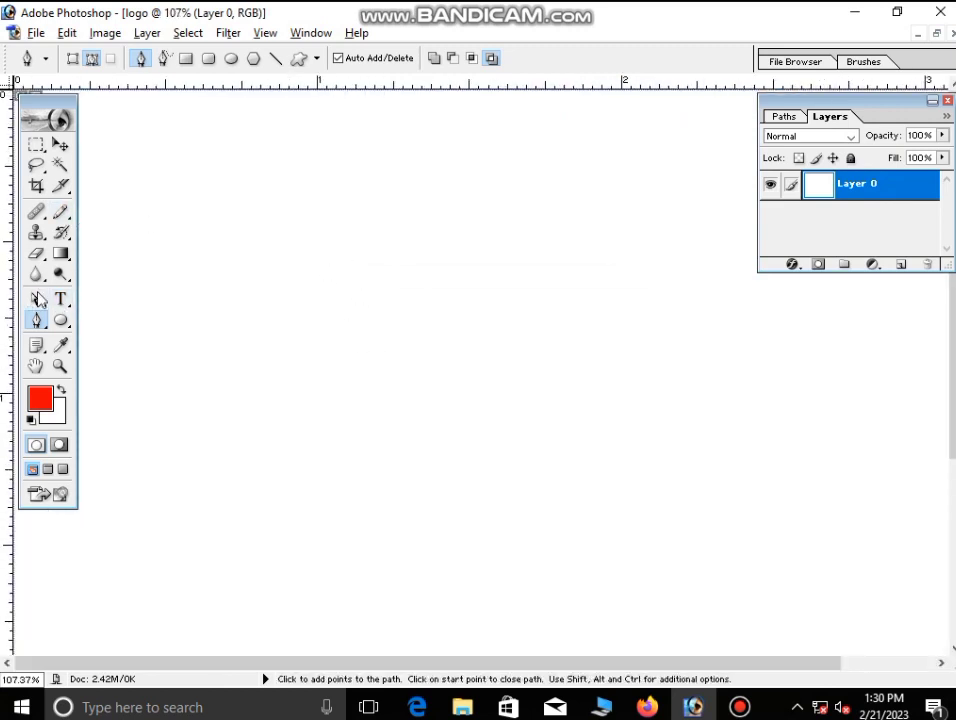
{"action": "left_click", "coordinate": [61, 320]}
- Draw a circle path and fill it with red on new Layer 1
{"action": "mouse_move", "coordinate": [469, 288]}
{"action": "left_mouse_down"}
{"action": "mouse_move", "coordinate": [545, 606]}
{"action": "mouse_move", "coordinate": [593, 629]}
{"action": "left_mouse_up"}
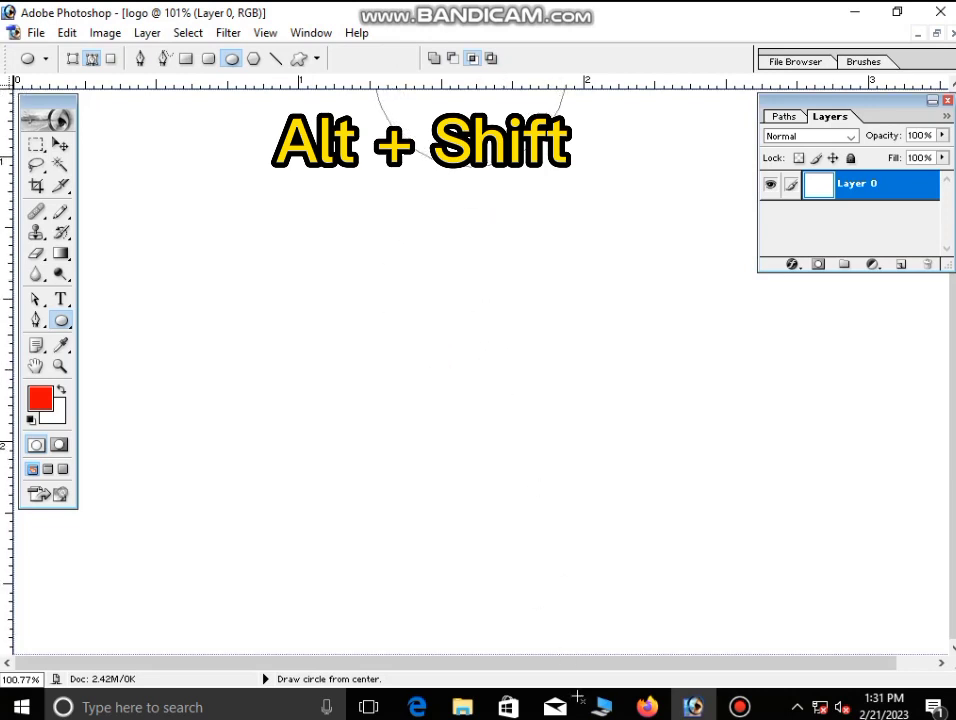
{"action": "scroll", "coordinate": [446, 307], "scroll_direction": "down", "scroll_amount": 3}
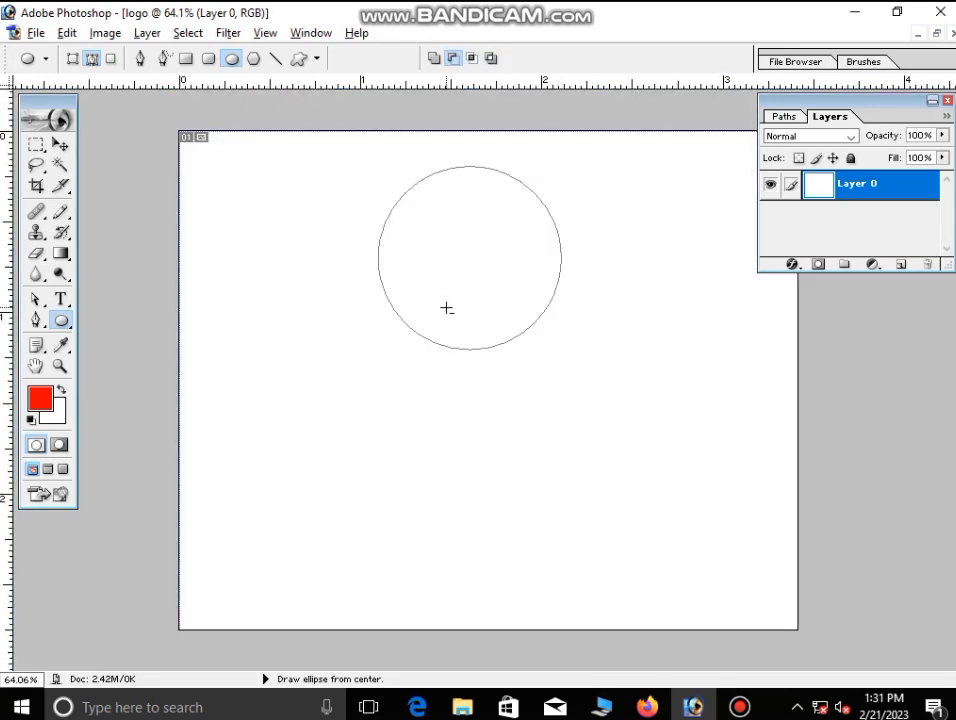
{"action": "scroll", "coordinate": [480, 304], "scroll_direction": "down", "scroll_amount": 1}
{"action": "left_click", "coordinate": [59, 146]}
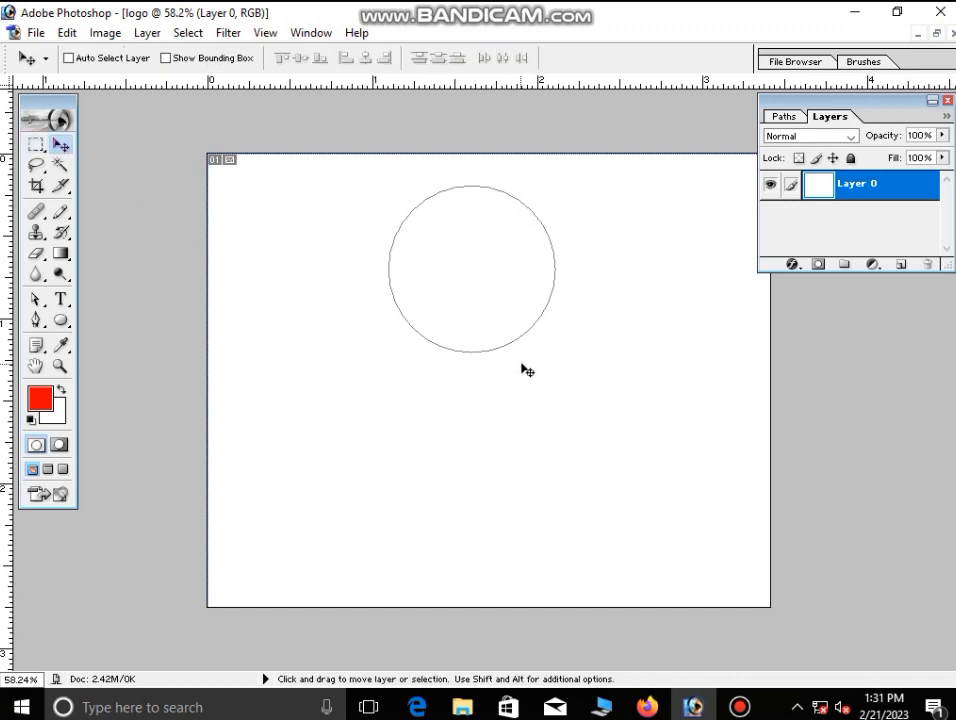
{"action": "key", "text": "ctrl+shift+Return"}
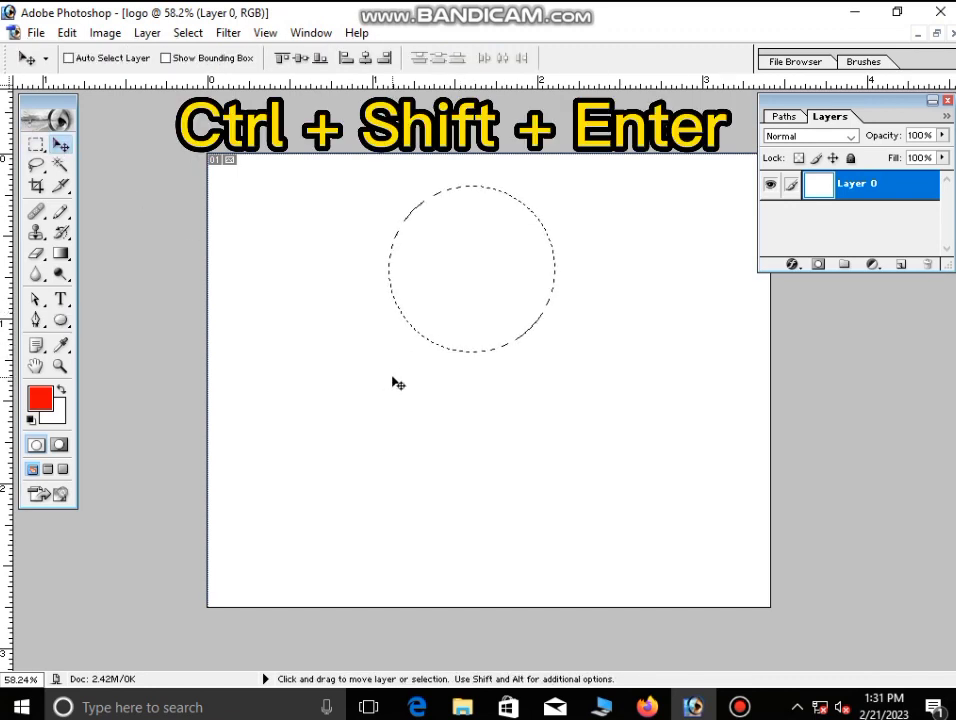
{"action": "left_click", "coordinate": [901, 264]}
{"action": "key", "text": "alt+BackSpace"}
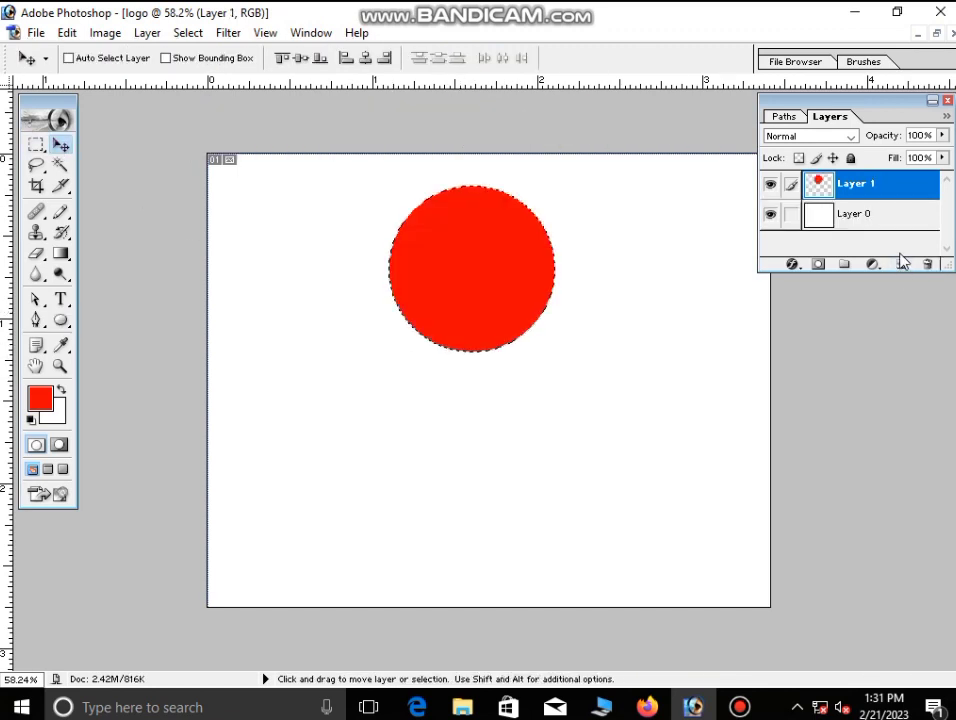
{"action": "key", "text": "ctrl+d"}
- Enlarge the red circle to about 127.6% and move it to the canvas centre
{"action": "key", "text": "ctrl+t"}
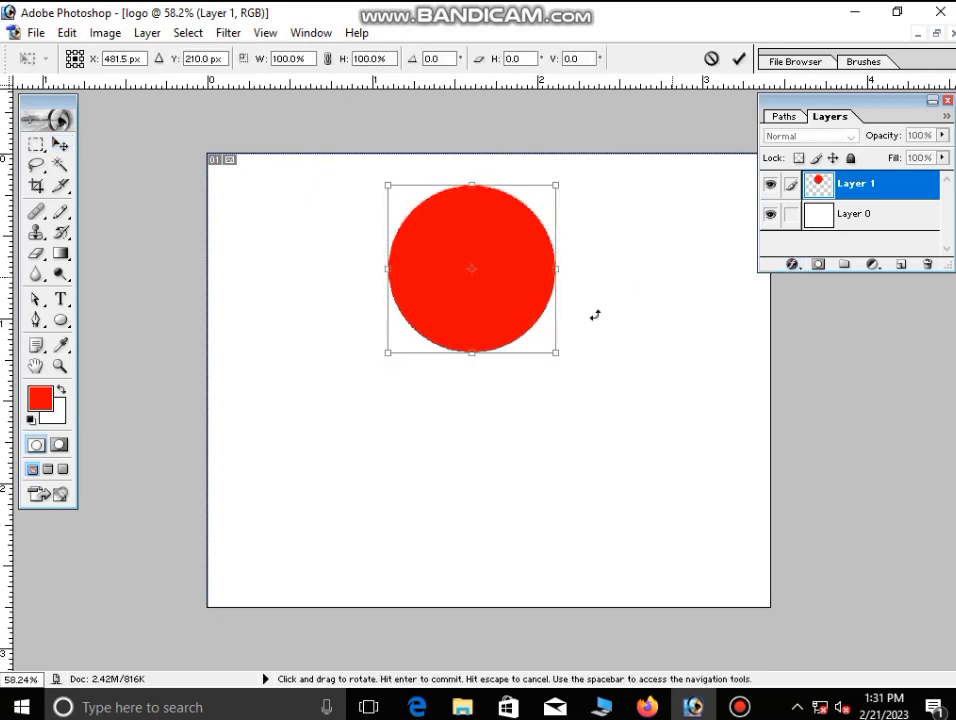
{"action": "left_click_drag", "start_coordinate": [555, 353], "coordinate": [586, 389]}
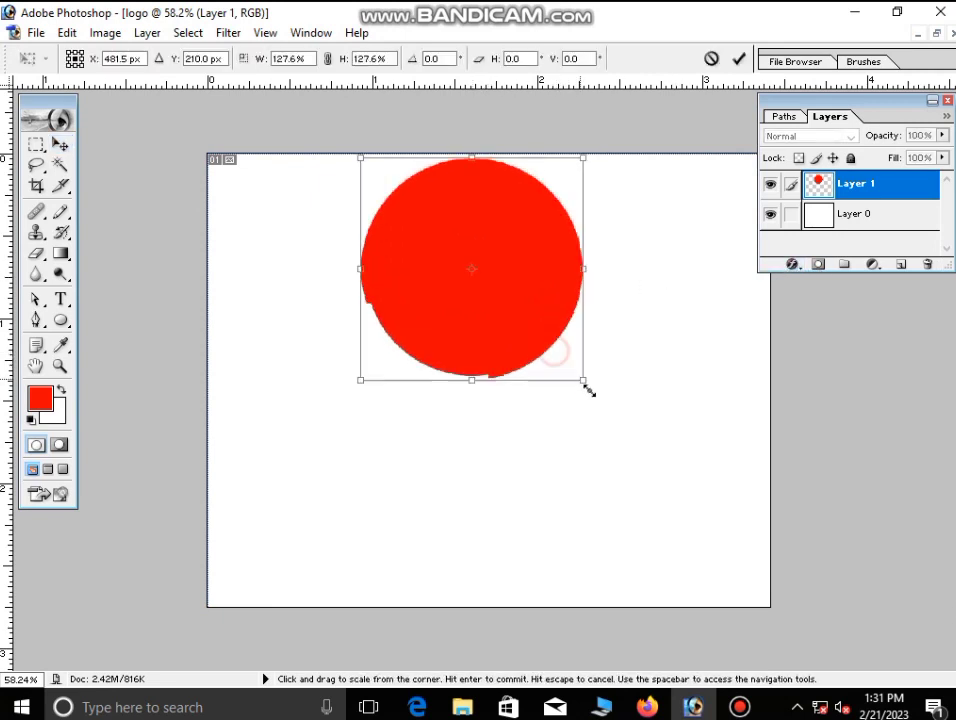
{"action": "key", "text": "Return"}
{"action": "mouse_move", "coordinate": [540, 354]}
{"action": "left_mouse_down"}
{"action": "mouse_move", "coordinate": [533, 506]}
{"action": "mouse_move", "coordinate": [545, 433]}
{"action": "left_mouse_up"}
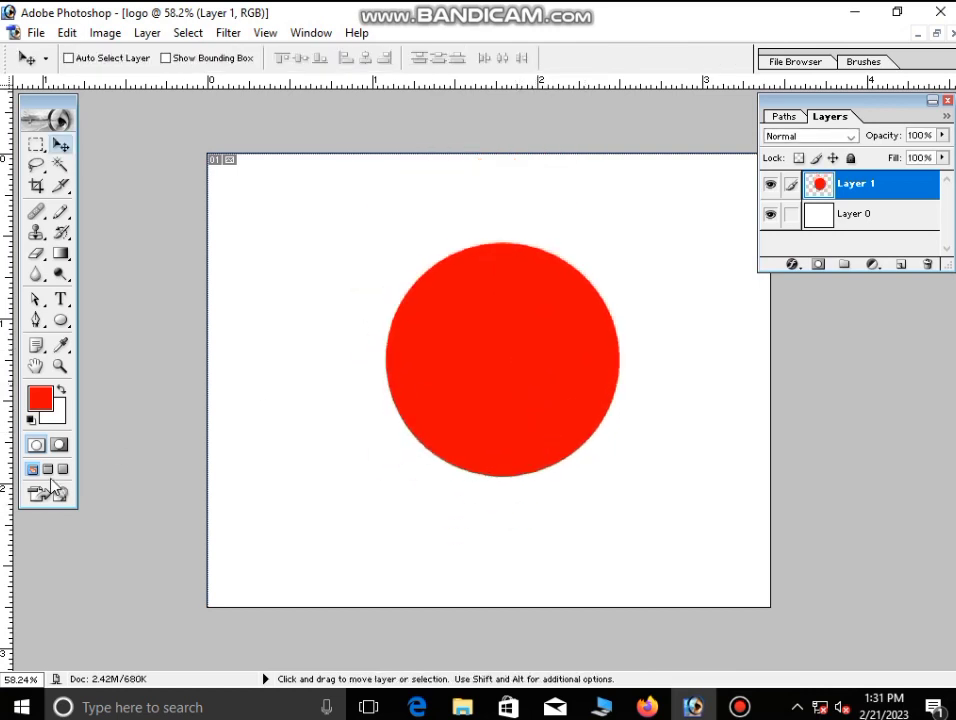
- Draw a curved wave-shaped Pen path across the red circle
{"action": "key", "text": "p"}
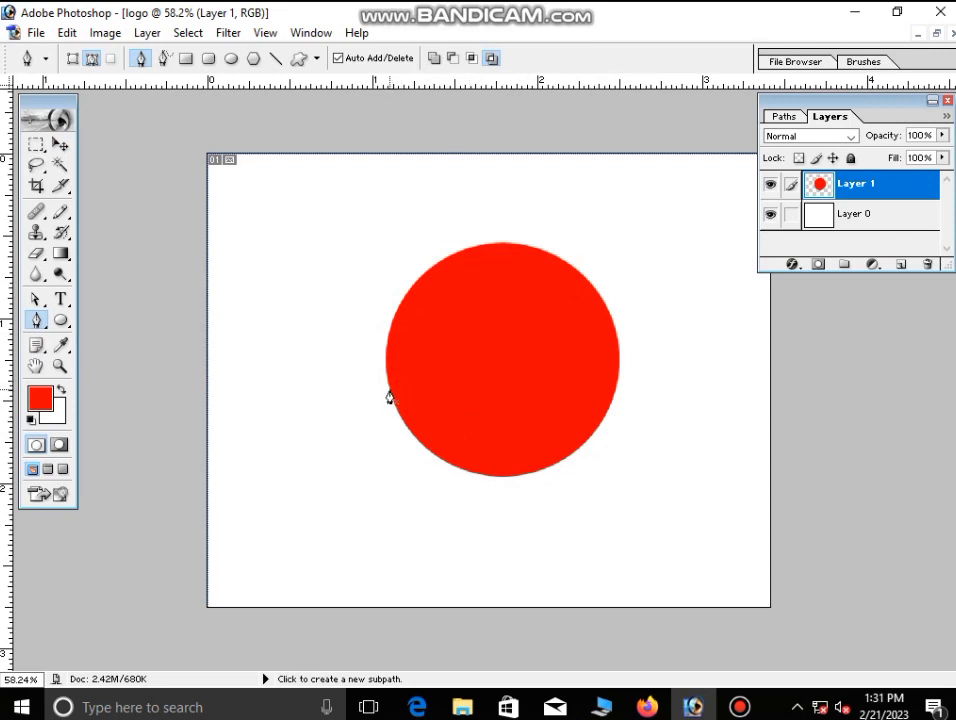
{"action": "left_click", "coordinate": [388, 385]}
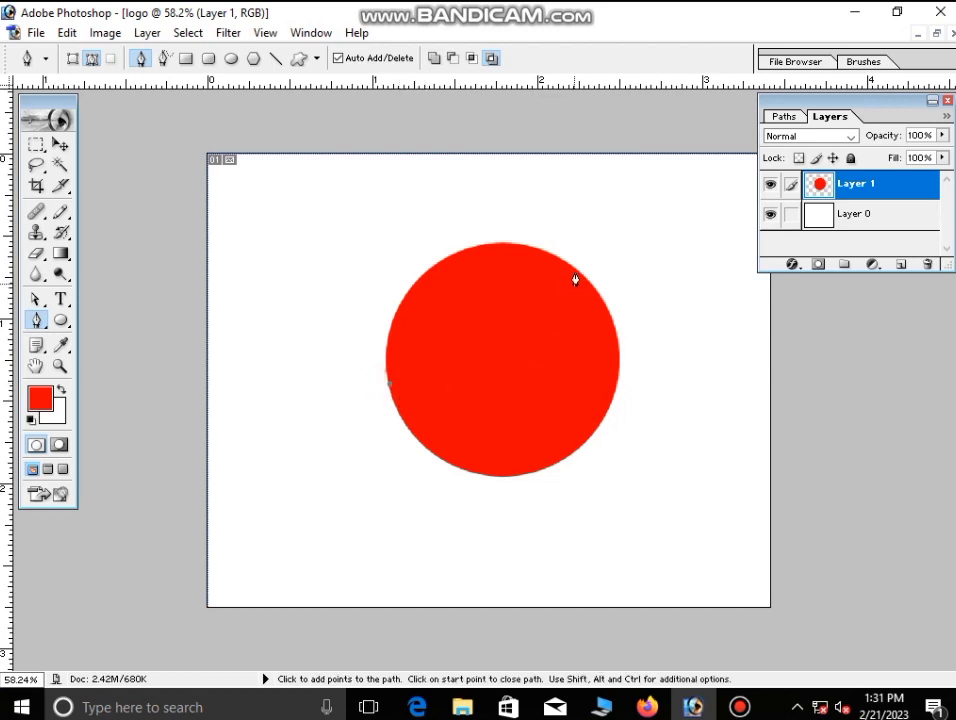
{"action": "left_click_drag", "start_coordinate": [565, 267], "coordinate": [573, 160]}
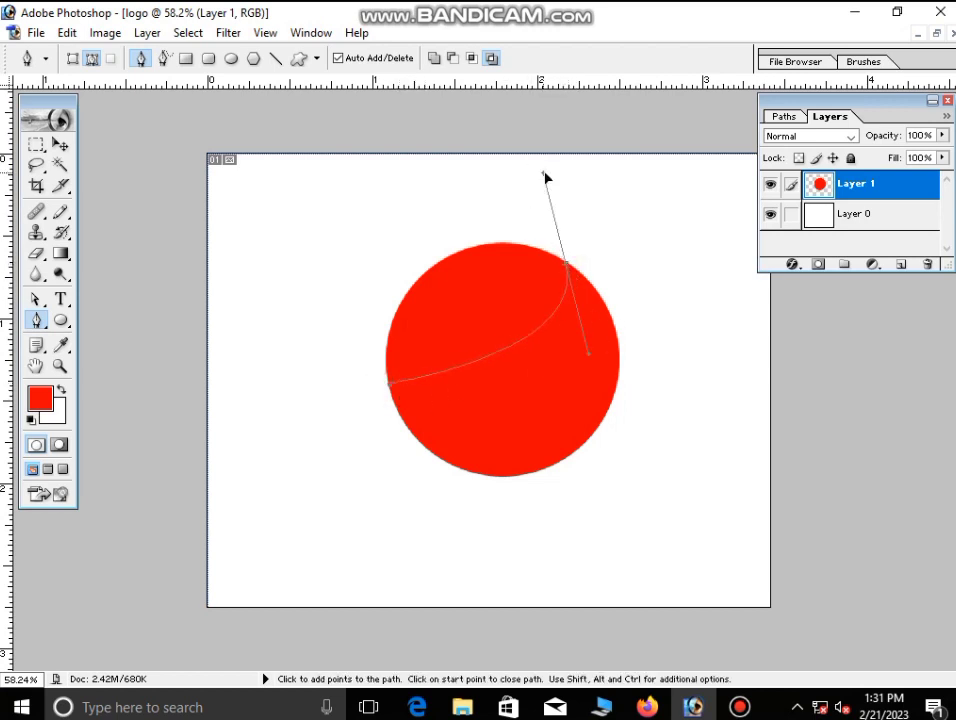
{"action": "key", "text": "ctrl+z"}
{"action": "mouse_move", "coordinate": [580, 271]}
{"action": "left_mouse_down"}
{"action": "mouse_move", "coordinate": [558, 191]}
{"action": "mouse_move", "coordinate": [590, 177]}
{"action": "left_mouse_up"}
{"action": "left_click", "coordinate": [580, 271]}
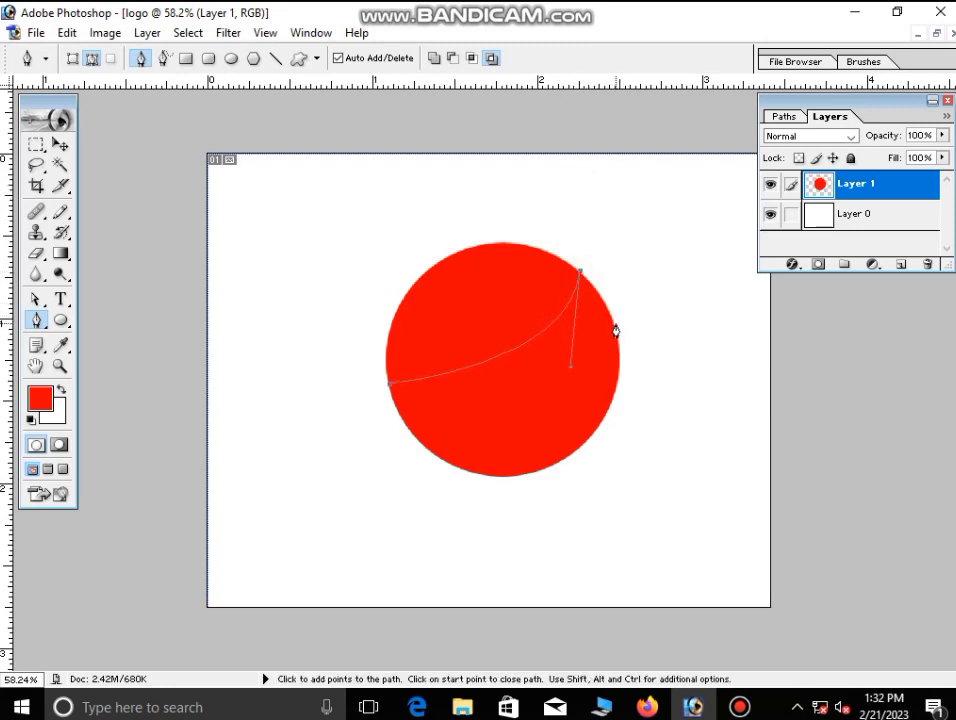
{"action": "left_click", "coordinate": [618, 338], "text": "ctrl"}
{"action": "left_click", "coordinate": [614, 323]}
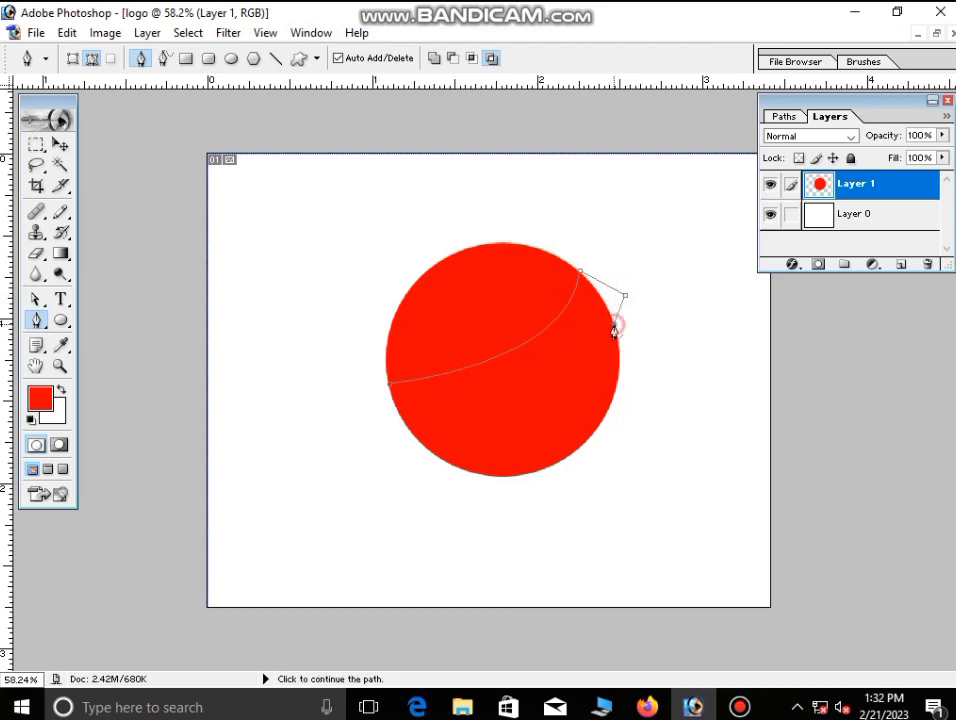
{"action": "left_click_drag", "start_coordinate": [541, 400], "coordinate": [473, 376]}
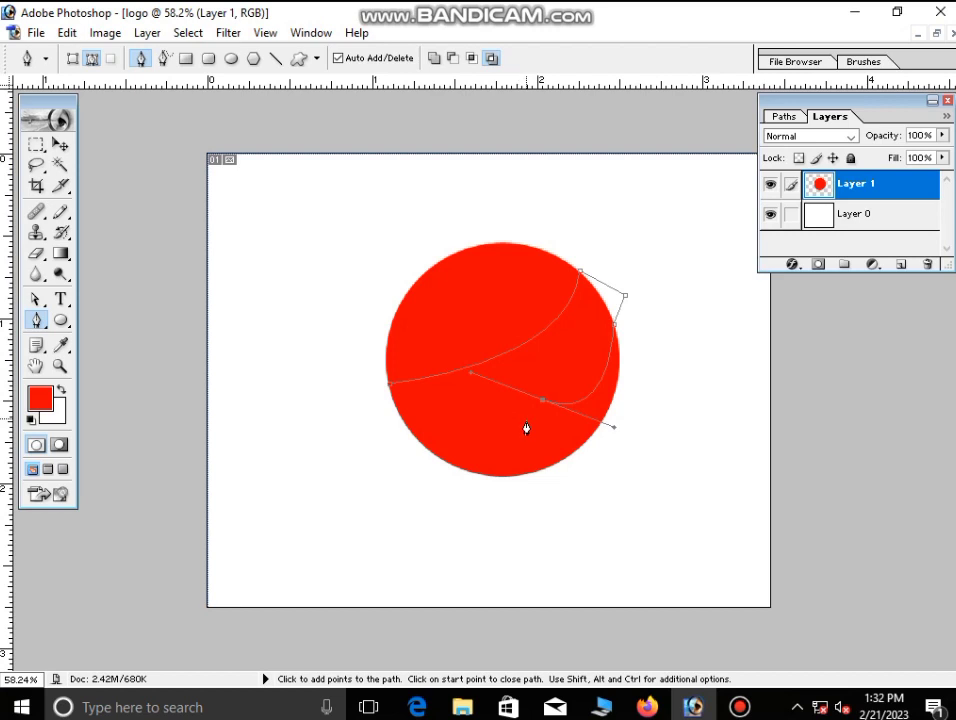
{"action": "key", "text": "ctrl+z"}
{"action": "left_click_drag", "start_coordinate": [552, 390], "coordinate": [490, 389]}
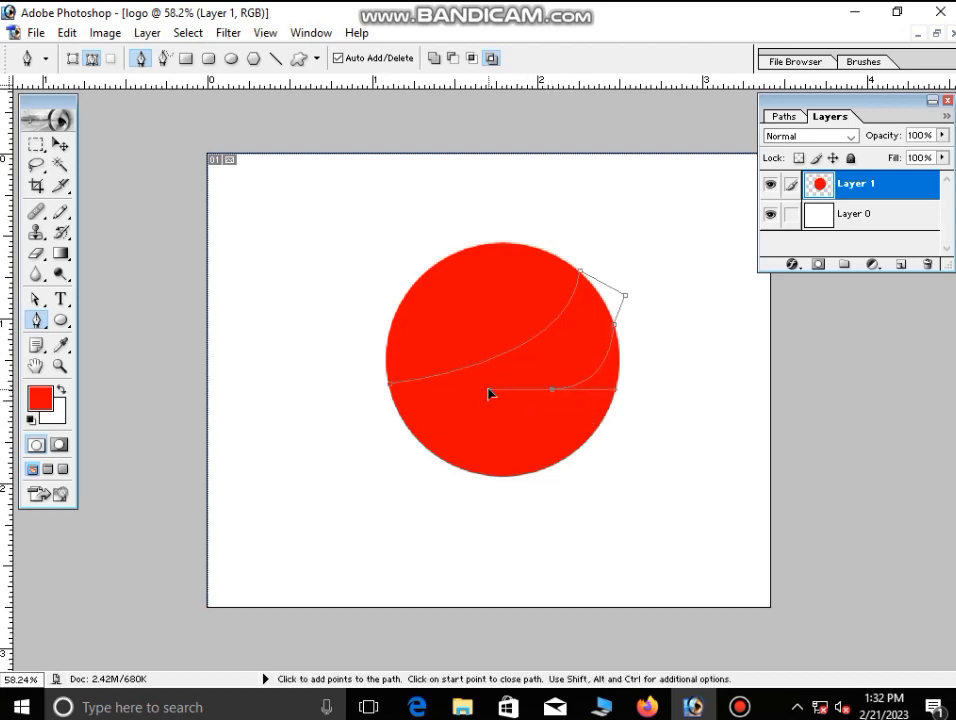
{"action": "left_click", "coordinate": [390, 390]}
- Delete the area inside the path, leaving a white swoosh band
{"action": "key", "text": "ctrl+Return"}
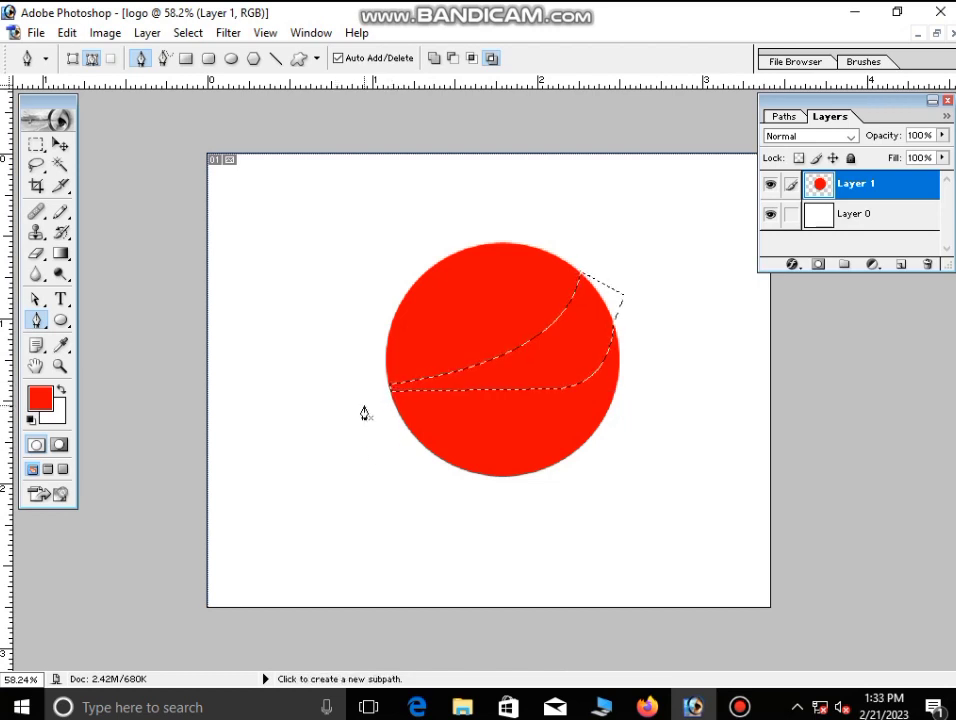
{"action": "key", "text": "Delete"}
{"action": "key", "text": "ctrl+d"}
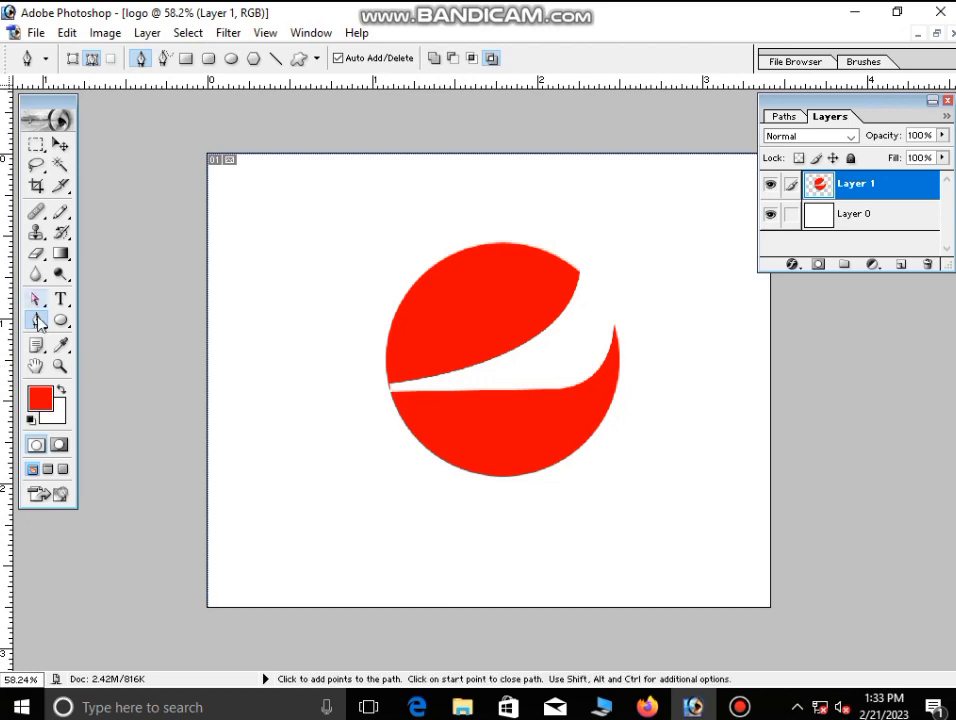
- Erase the red sliver at the white band's left tip, then zoom back out
{"action": "left_click", "coordinate": [36, 253]}
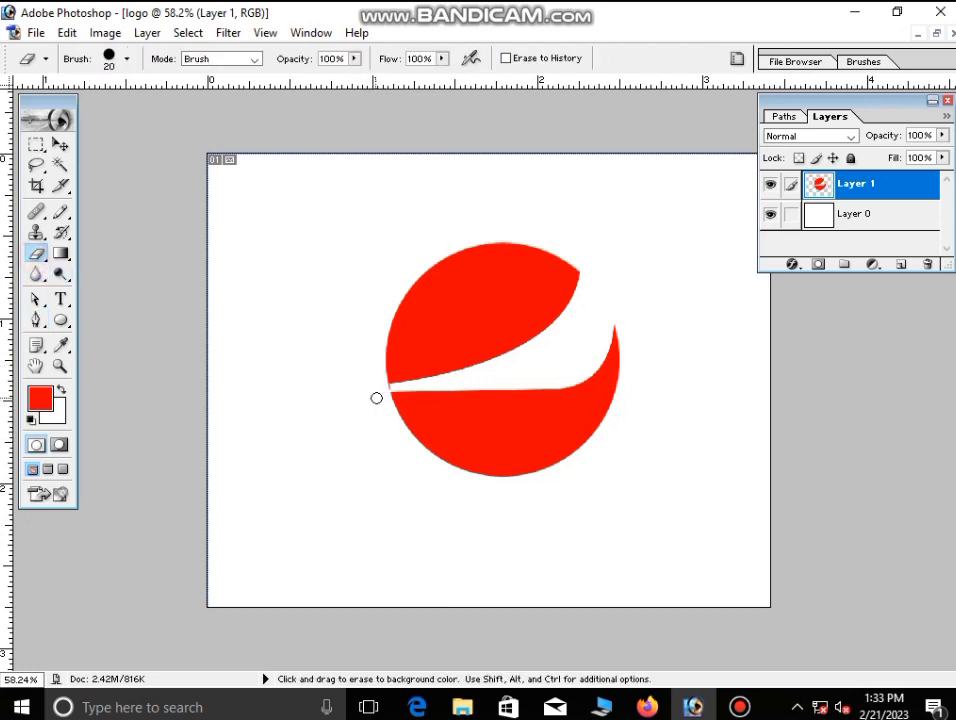
{"action": "left_click", "coordinate": [374, 398], "text": "ctrl"}
{"action": "key", "text": "alt+space"}
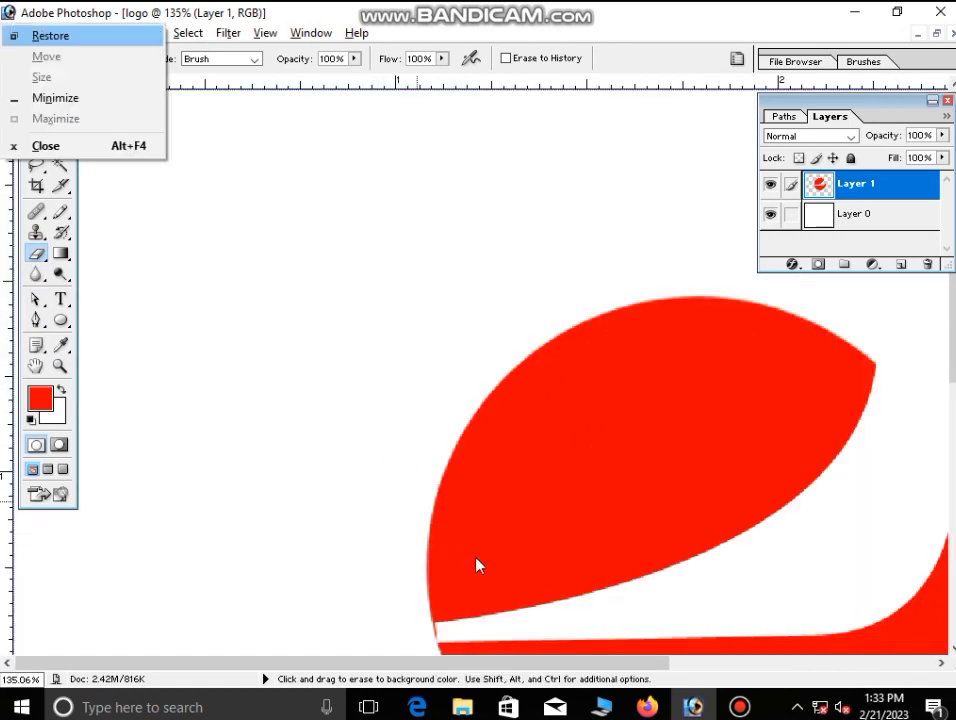
{"action": "key", "text": "Escape"}
{"action": "left_click_drag", "start_coordinate": [394, 502], "coordinate": [391, 504]}
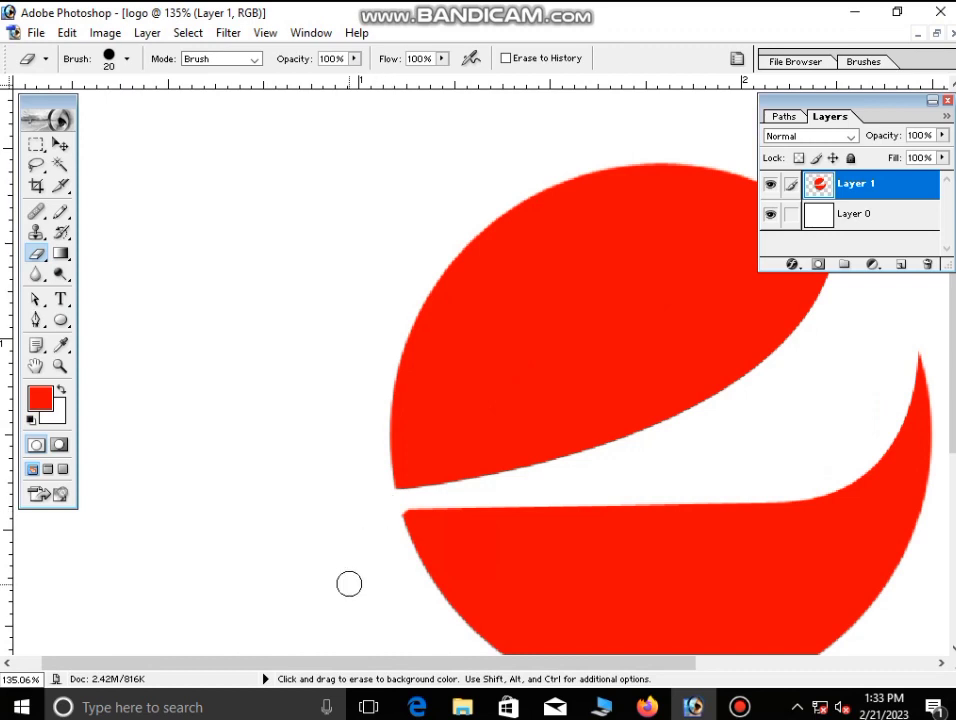
{"action": "scroll", "coordinate": [380, 529], "scroll_direction": "down", "scroll_amount": 2}
{"action": "scroll", "coordinate": [384, 538], "scroll_direction": "down", "scroll_amount": 3}
{"action": "scroll", "coordinate": [391, 554], "scroll_direction": "down", "scroll_amount": 1}
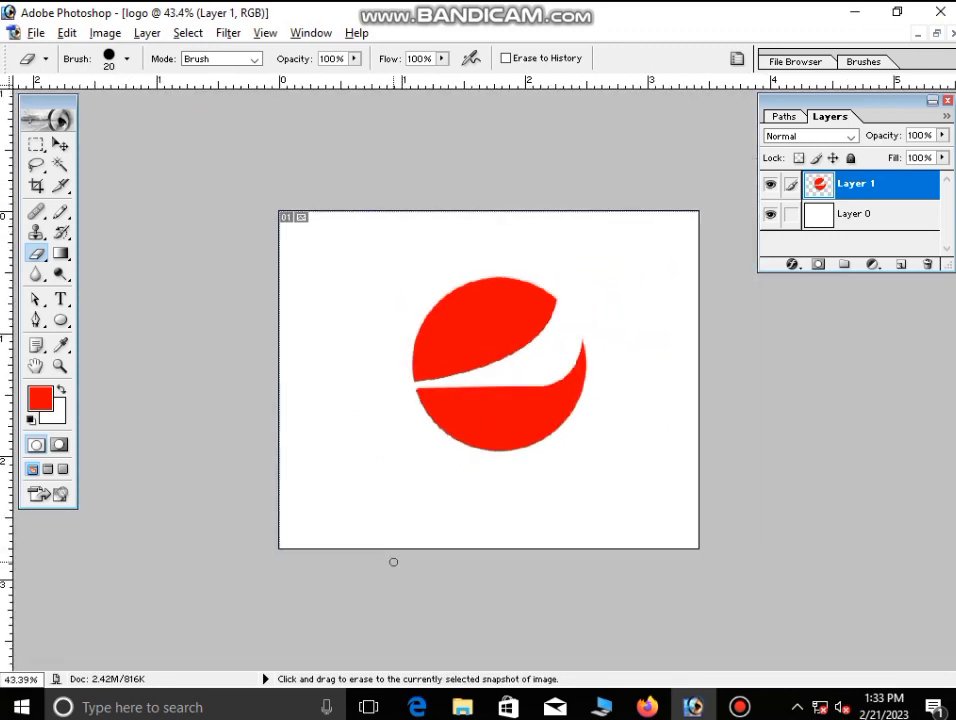
{"action": "scroll", "coordinate": [393, 559], "scroll_direction": "down", "scroll_amount": 1}
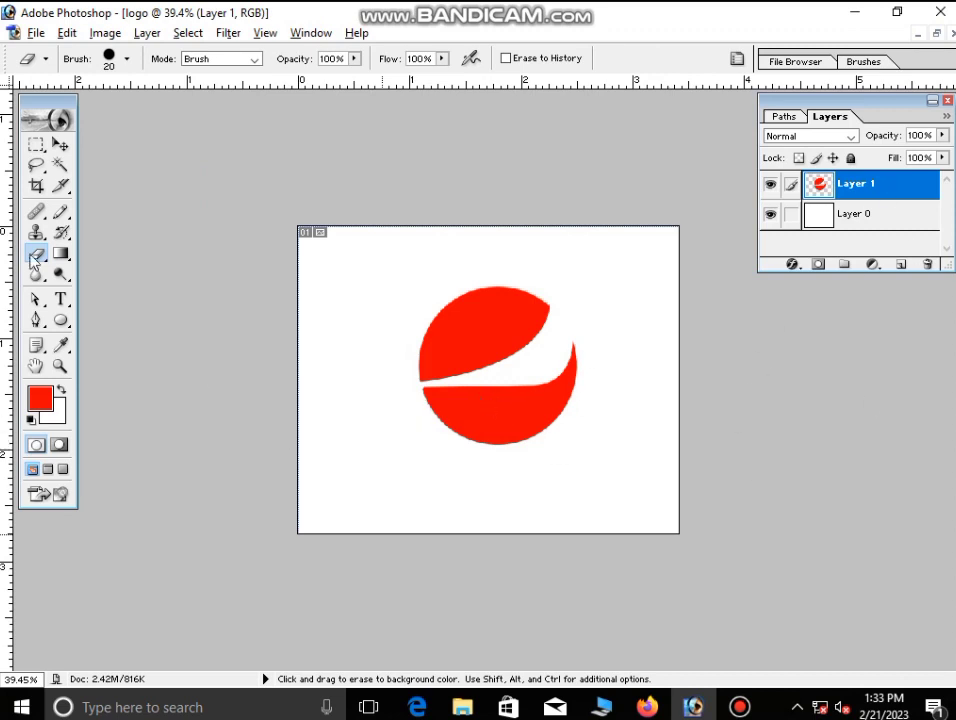
- Fill the lower red piece with dark blue (#204379)
{"action": "left_click", "coordinate": [60, 165]}
{"action": "left_click", "coordinate": [534, 425]}
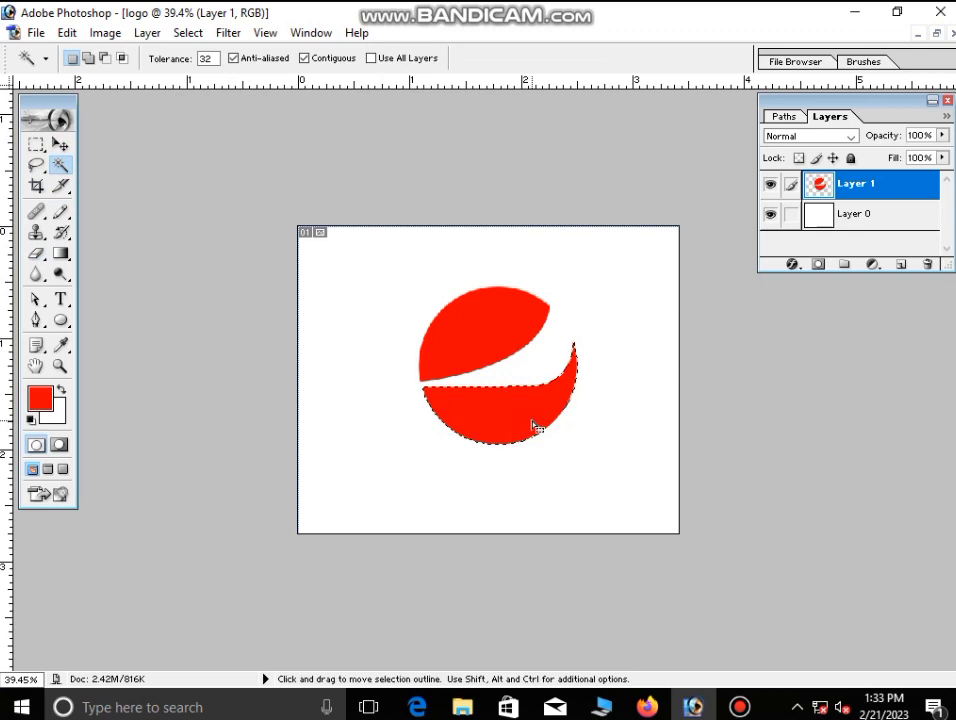
{"action": "left_click", "coordinate": [39, 398]}
{"action": "mouse_move", "coordinate": [556, 466]}
{"action": "left_mouse_down"}
{"action": "mouse_move", "coordinate": [580, 450]}
{"action": "mouse_move", "coordinate": [580, 437]}
{"action": "left_mouse_up"}
{"action": "mouse_move", "coordinate": [519, 378]}
{"action": "left_mouse_down"}
{"action": "mouse_move", "coordinate": [512, 429]}
{"action": "mouse_move", "coordinate": [487, 466]}
{"action": "left_mouse_up"}
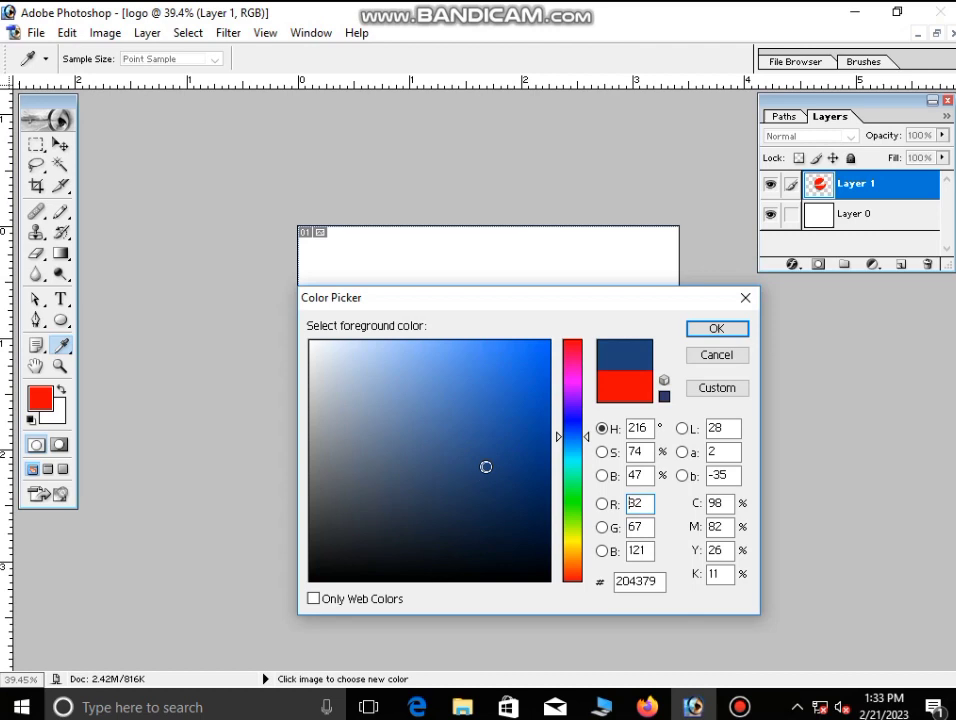
{"action": "left_click", "coordinate": [700, 330]}
{"action": "key", "text": "w"}
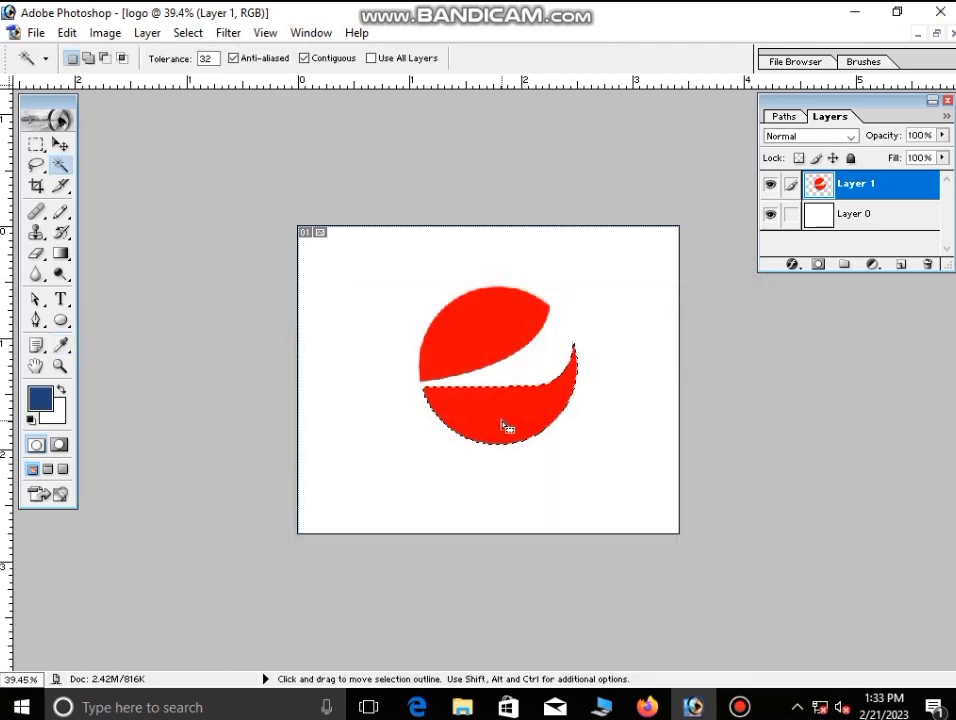
{"action": "key", "text": "alt+BackSpace"}
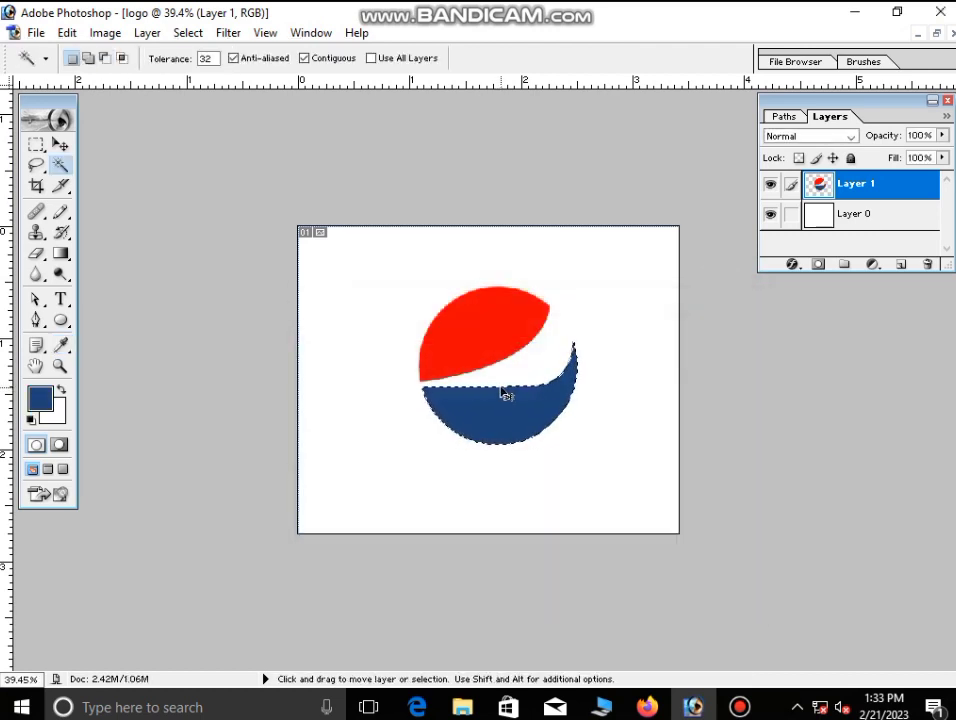
{"action": "key", "text": "ctrl+d"}
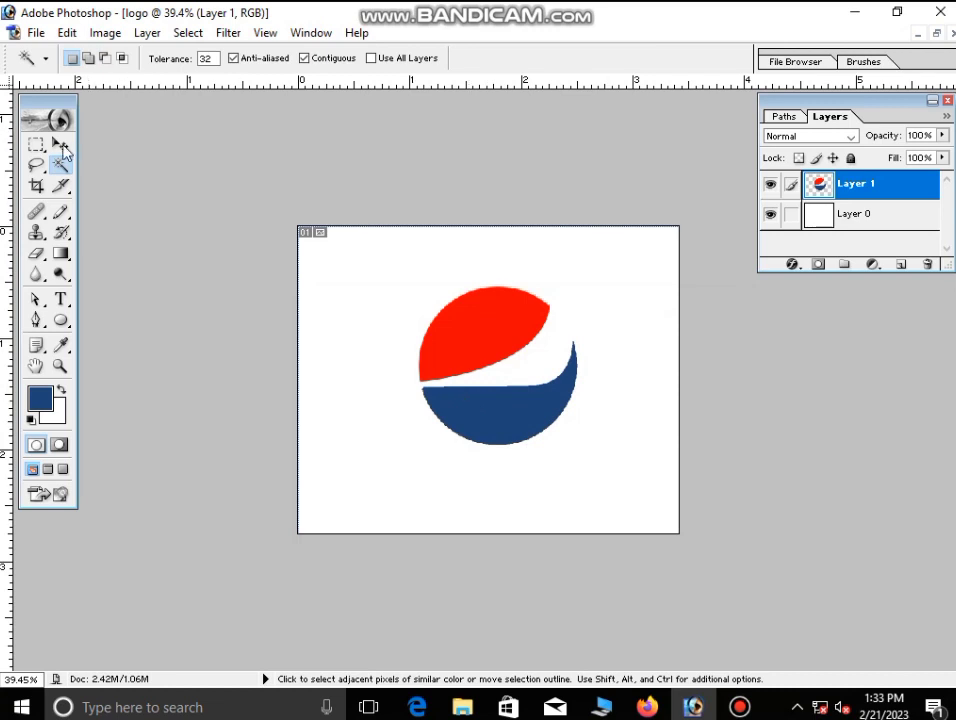
- Nudge the emblem up and left and scale it down to about 69.7%
{"action": "left_click", "coordinate": [61, 146]}
{"action": "left_click_drag", "start_coordinate": [472, 409], "coordinate": [461, 395]}
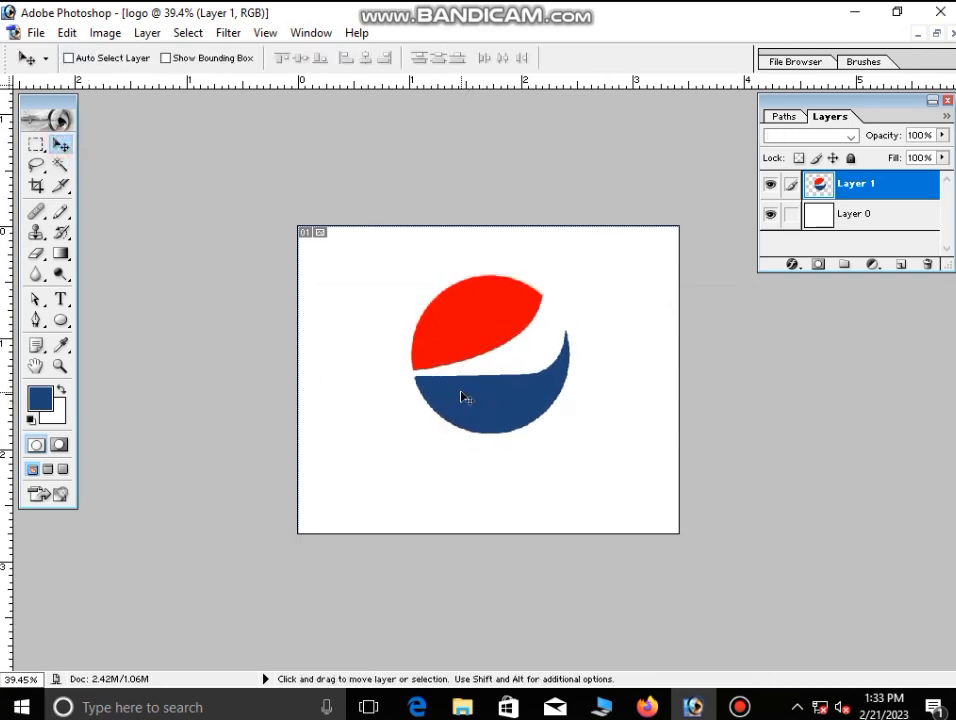
{"action": "key", "text": "ctrl+t"}
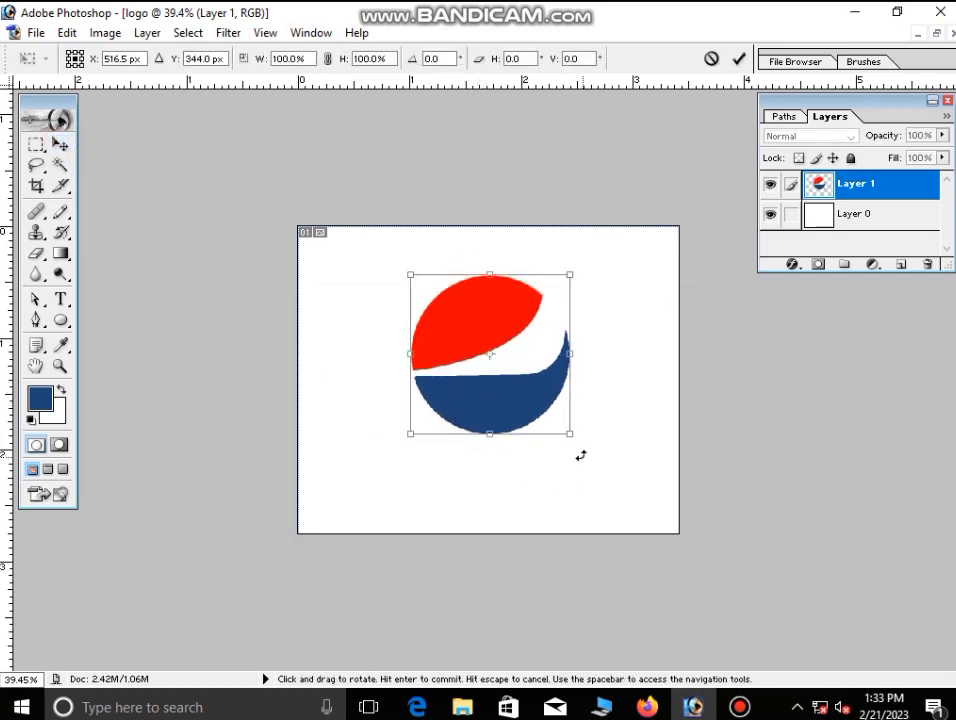
{"action": "left_click_drag", "start_coordinate": [570, 434], "coordinate": [542, 416]}
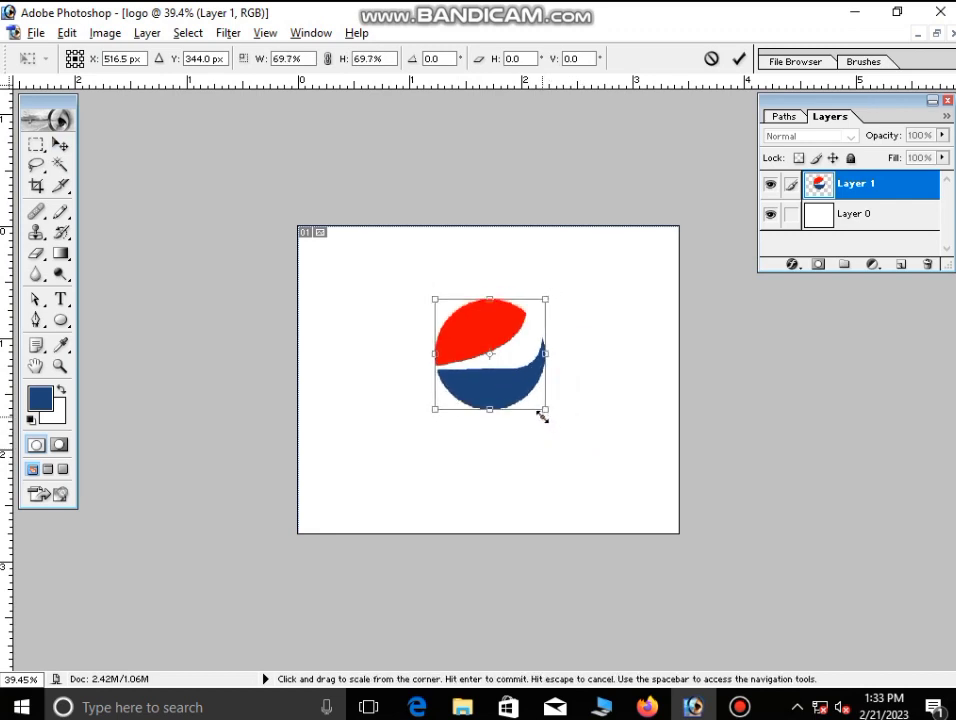
{"action": "key", "text": "Return"}
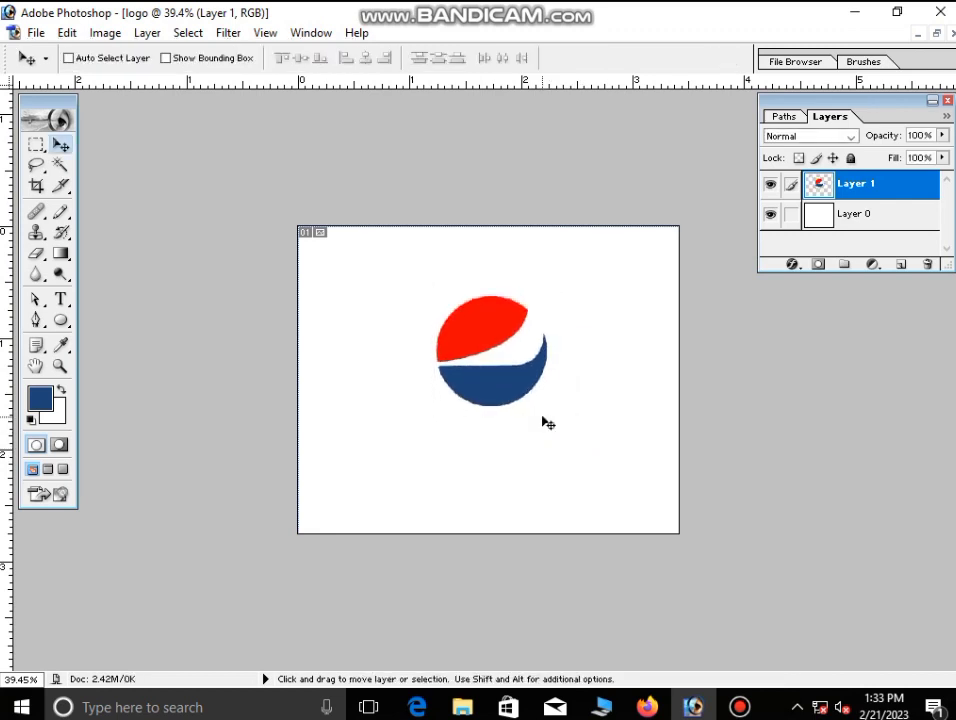
- Type 'pepsi' below the emblem and browse fonts toward Lucida Console
{"action": "key", "text": "t"}
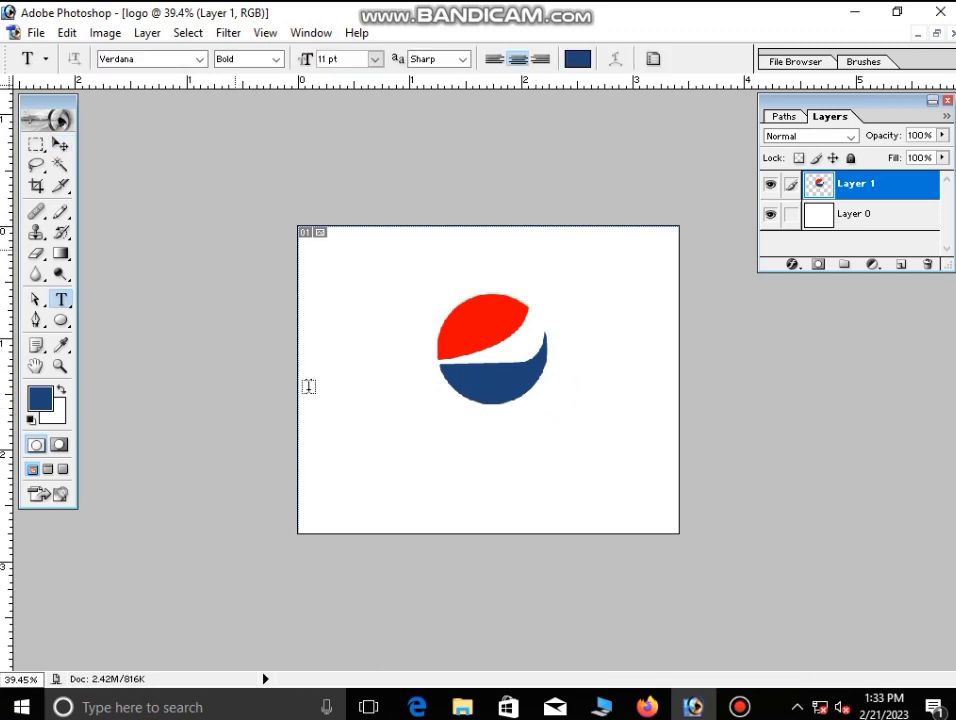
{"action": "left_click", "coordinate": [403, 467]}
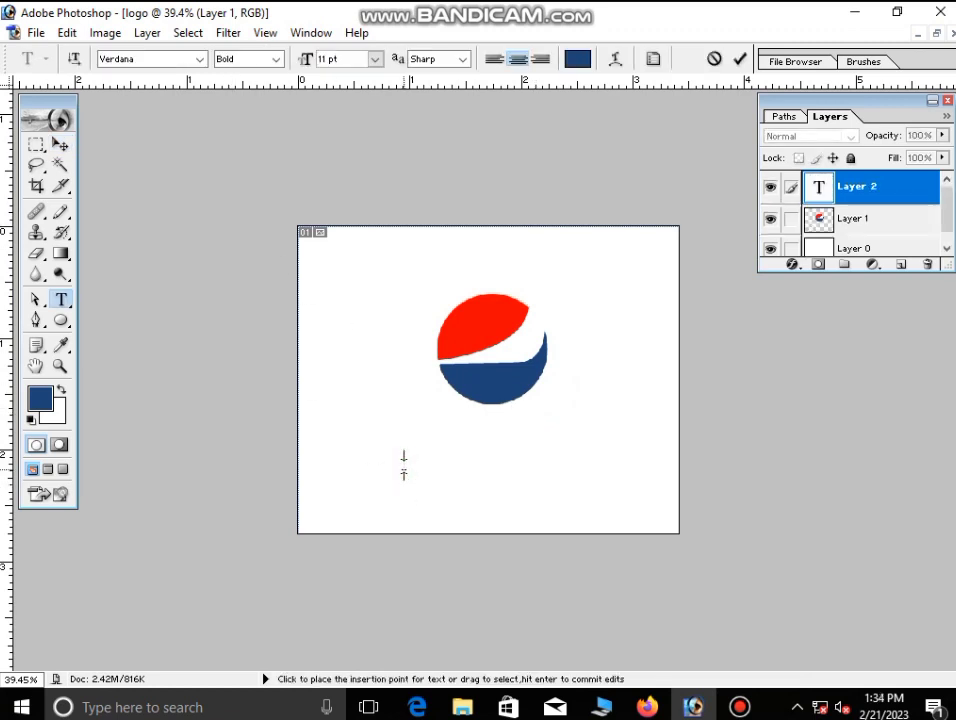
{"action": "type", "text": "pepsi"}
{"action": "key", "text": "ctrl+a"}
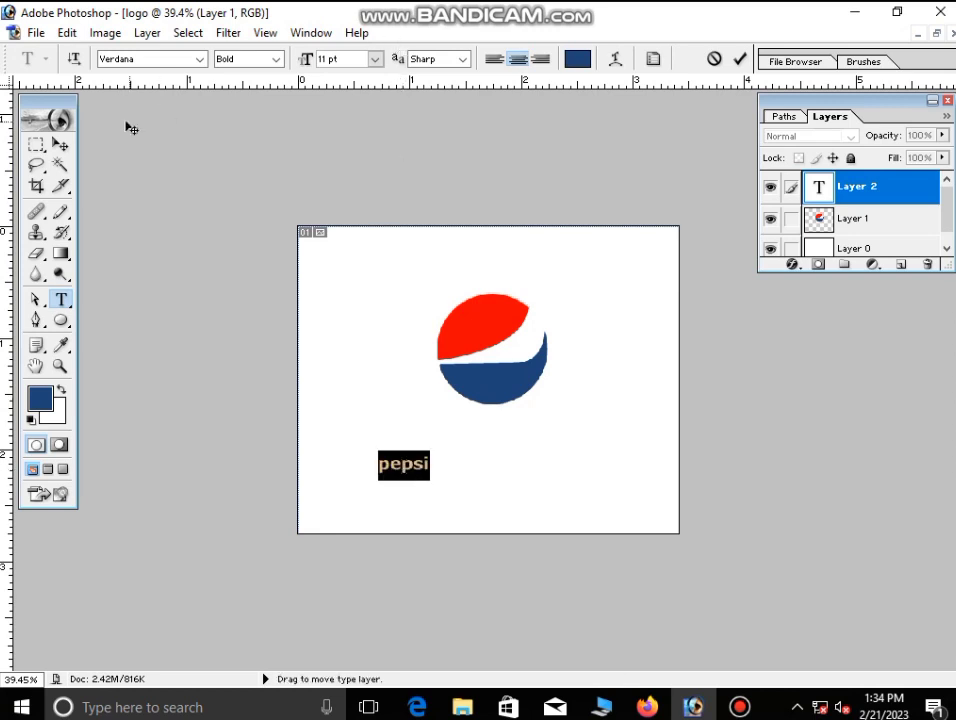
{"action": "left_click", "coordinate": [142, 62]}
{"action": "key", "text": "Down"}
{"action": "key", "text": "Down"}
{"action": "key", "text": "Down"}
{"action": "key", "text": "Down"}
{"action": "key", "text": "Down"}
{"action": "key", "text": "Down"}
{"action": "key", "text": "Down"}
{"action": "key", "text": "Down"}
{"action": "key", "text": "Down"}
{"action": "key", "text": "Down"}
{"action": "key", "text": "Down"}
{"action": "key", "text": "Down"}
{"action": "key", "text": "Down"}
{"action": "key", "text": "Down"}
{"action": "key", "text": "Down"}
{"action": "key", "text": "Down"}
{"action": "key", "text": "Down"}
{"action": "key", "text": "Down"}
{"action": "key", "text": "Down"}
{"action": "key", "text": "Down"}
{"action": "key", "text": "Down"}
{"action": "key", "text": "Down"}
{"action": "key", "text": "Down"}
{"action": "key", "text": "Down"}
{"action": "key", "text": "Down"}
{"action": "key", "text": "Down"}
{"action": "key", "text": "Down"}
{"action": "key", "text": "Down"}
{"action": "key", "text": "Down"}
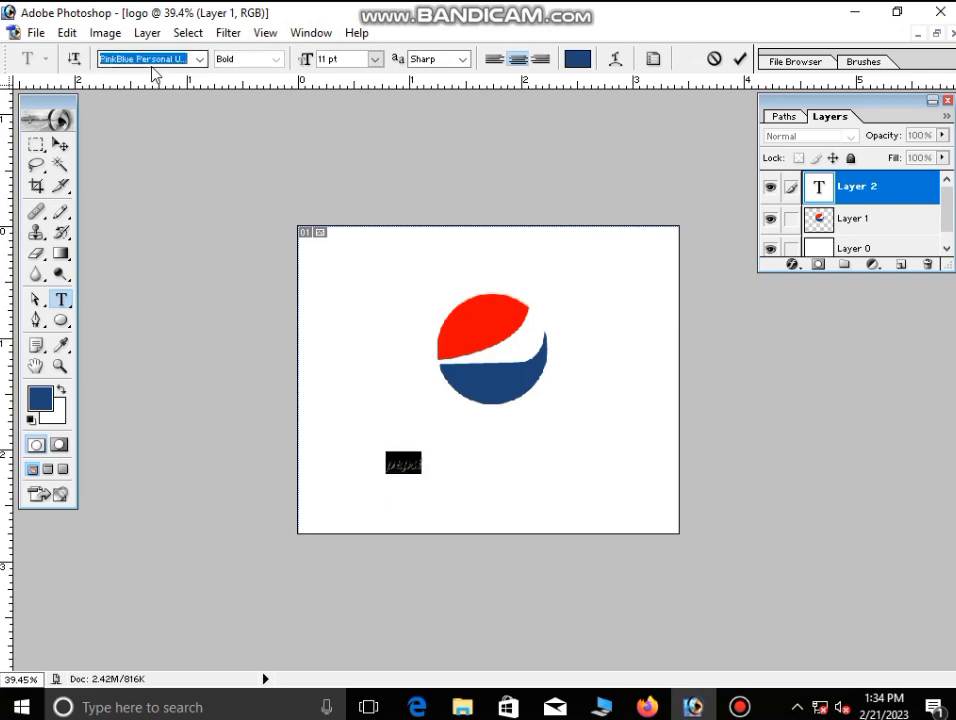
{"action": "key", "text": "Down"}
{"action": "key", "text": "Down"}
{"action": "key", "text": "Down"}
{"action": "key", "text": "Up"}
{"action": "key", "text": "Up"}
{"action": "key", "text": "Up"}
{"action": "key", "text": "Up"}
{"action": "key", "text": "Up"}
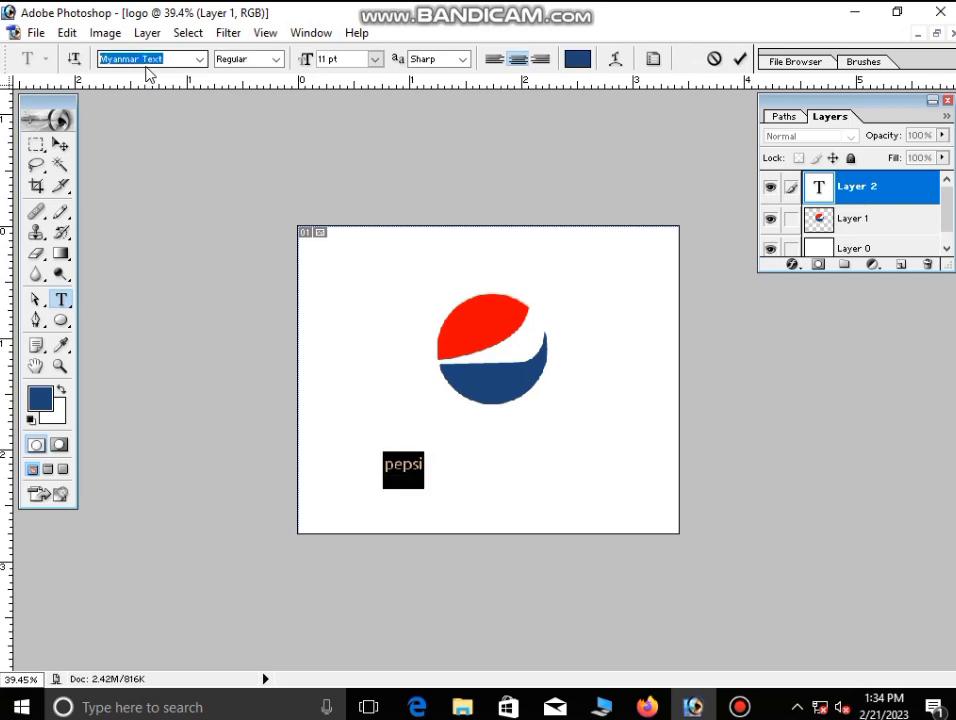
{"action": "key", "text": "Up"}
{"action": "key", "text": "Up"}
{"action": "key", "text": "Up"}
{"action": "key", "text": "Up"}
{"action": "key", "text": "Up"}
{"action": "key", "text": "Up"}
{"action": "key", "text": "Up"}
{"action": "key", "text": "Up"}
{"action": "key", "text": "Up"}
{"action": "key", "text": "Up"}
{"action": "key", "text": "Up"}
{"action": "key", "text": "Up"}
{"action": "key", "text": "Up"}
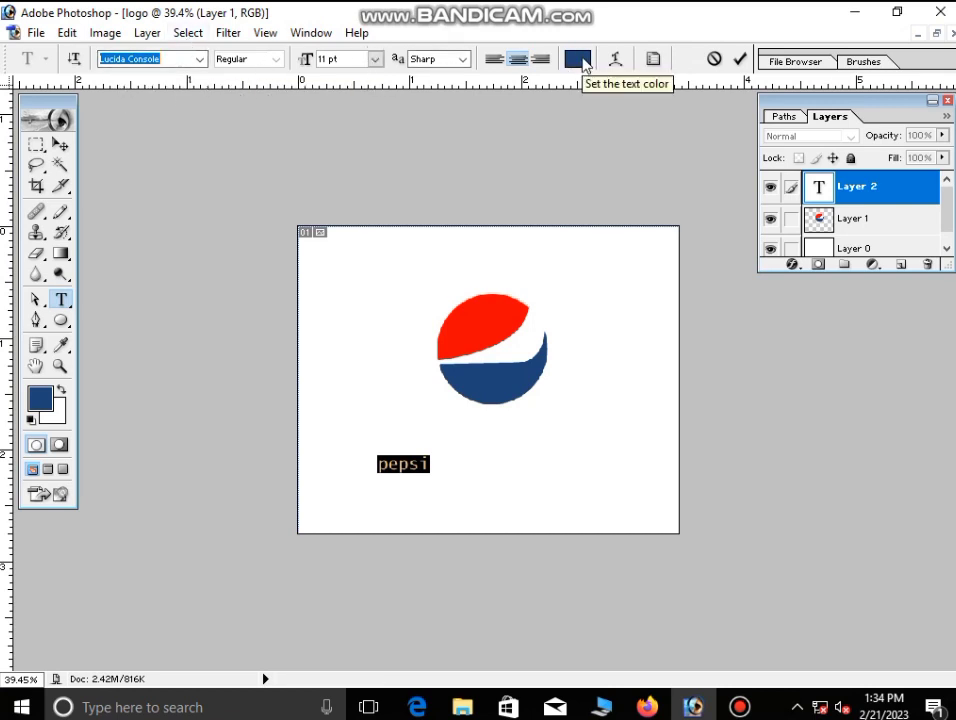
- Make the pepsi text black at 36 pt and move it below the logo
{"action": "left_click", "coordinate": [577, 58]}
{"action": "left_click_drag", "start_coordinate": [504, 577], "coordinate": [572, 600]}
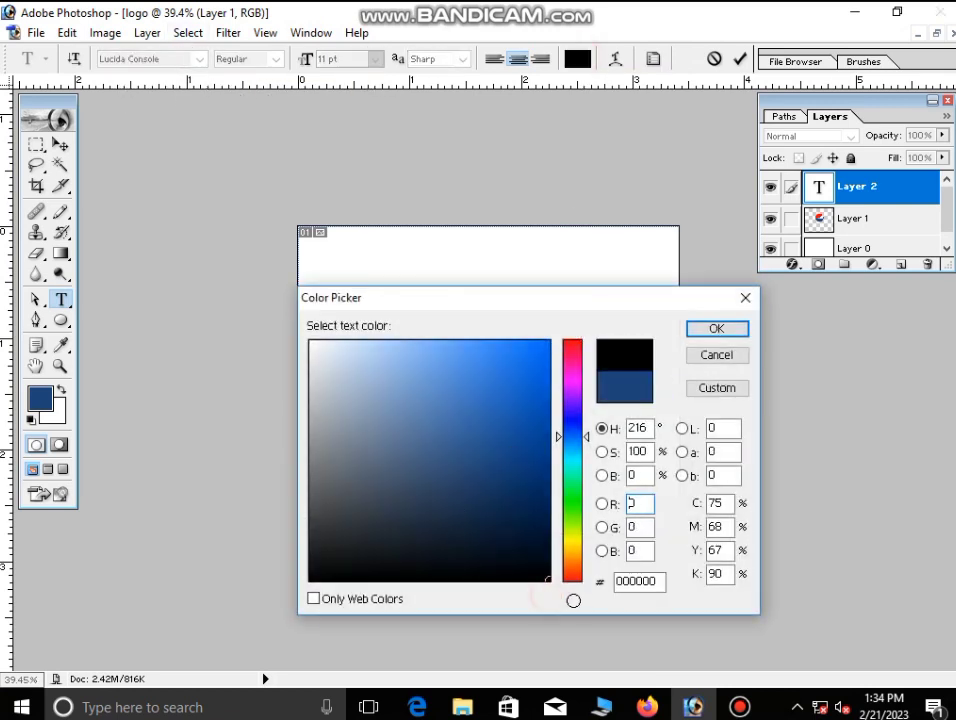
{"action": "left_click", "coordinate": [707, 329]}
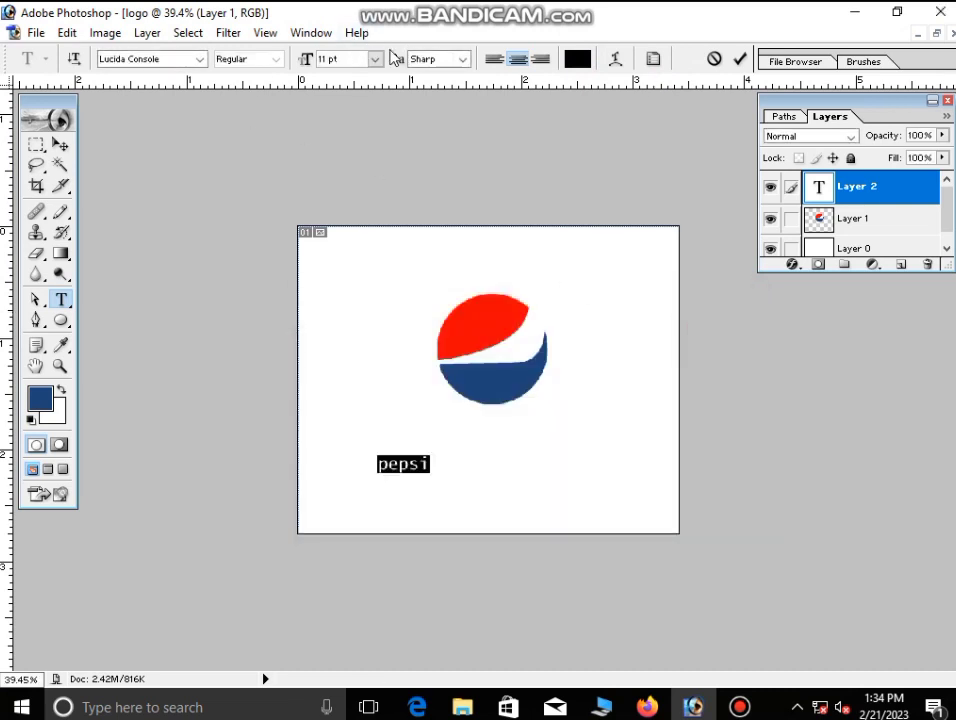
{"action": "left_click", "coordinate": [375, 58]}
{"action": "left_click", "coordinate": [364, 316]}
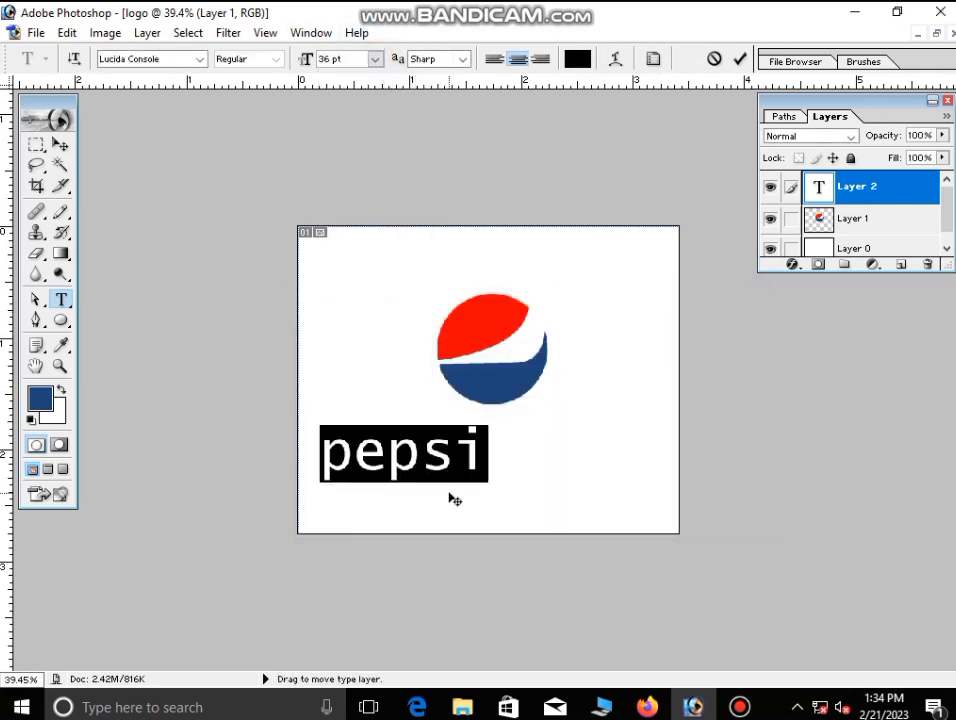
{"action": "left_click_drag", "start_coordinate": [417, 510], "coordinate": [510, 489]}
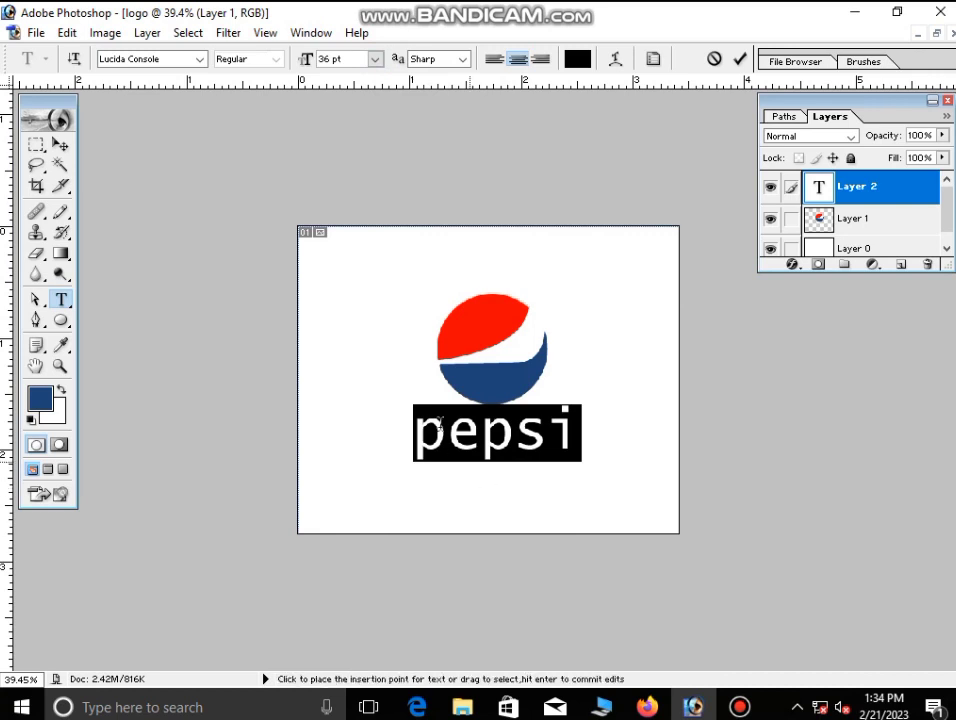
- Scale the committed pepsi text down and centre it beneath the circle
{"action": "left_click", "coordinate": [60, 144]}
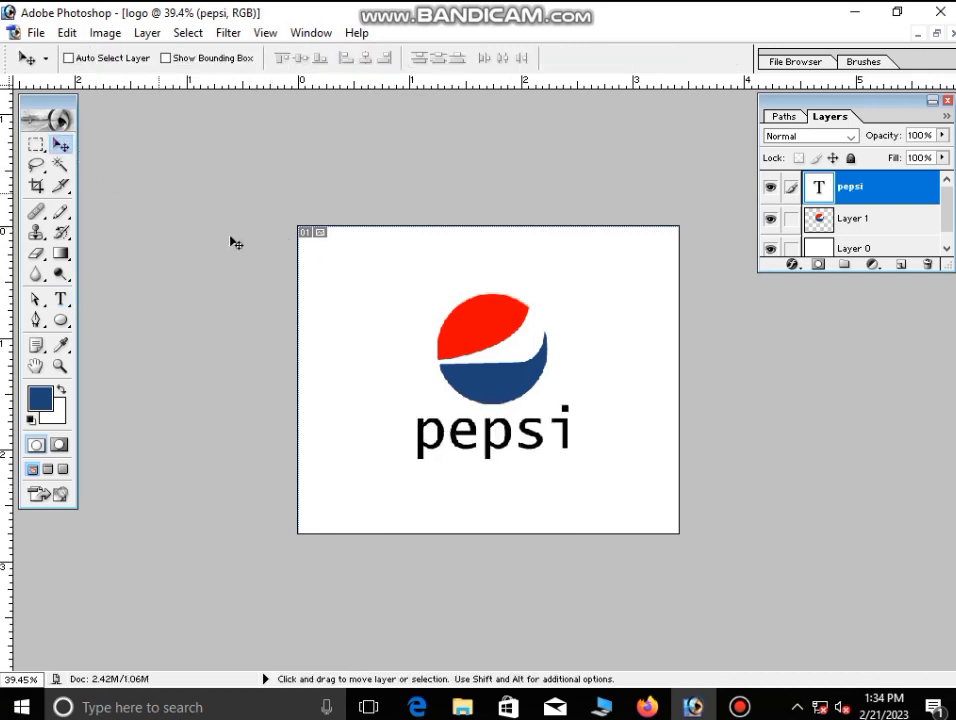
{"action": "key", "text": "ctrl+t"}
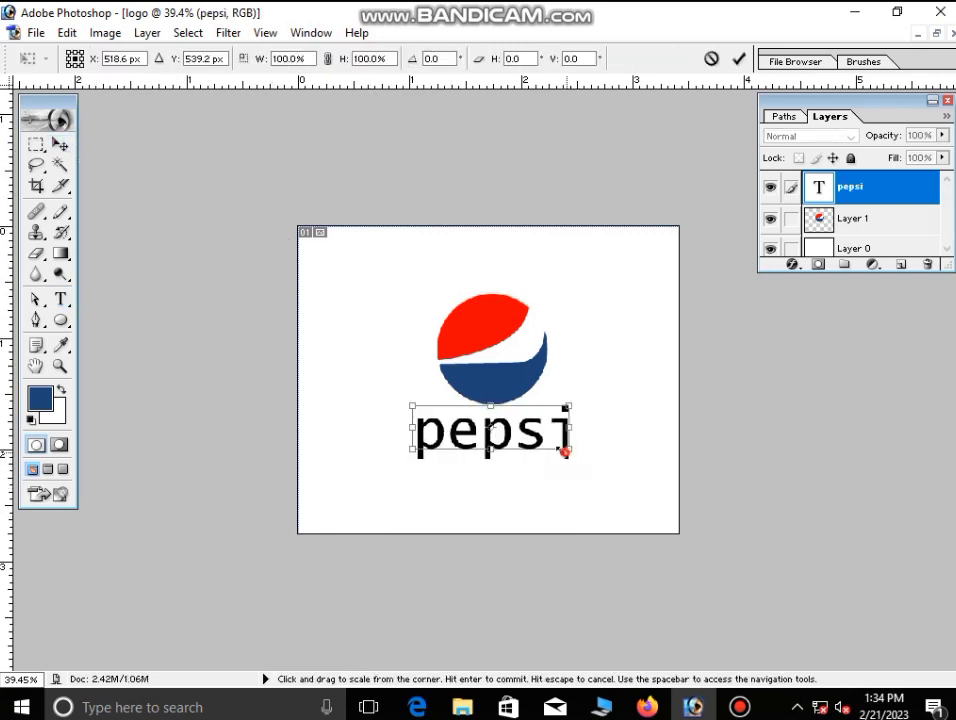
{"action": "left_click_drag", "start_coordinate": [566, 450], "coordinate": [538, 447]}
{"action": "key", "text": "Return"}
{"action": "key", "text": "shift+Up"}
{"action": "key", "text": "shift+Right"}
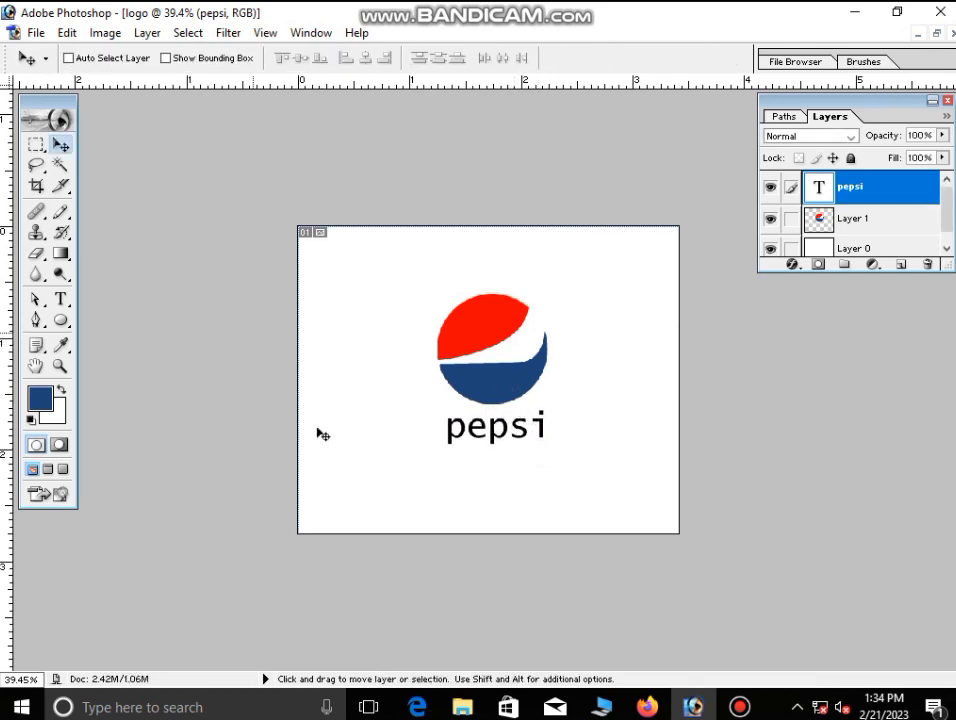
{"action": "left_click_drag", "start_coordinate": [508, 444], "coordinate": [510, 476]}
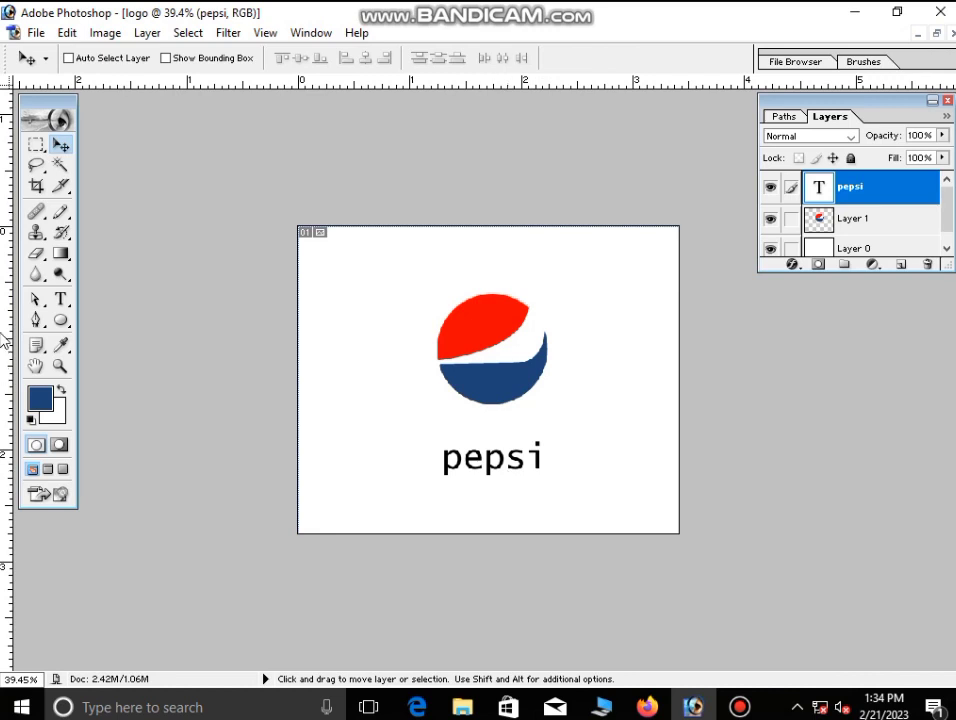
- Add a new empty layer and select the soft Brush tool
{"action": "left_click", "coordinate": [36, 252]}
{"action": "left_click", "coordinate": [36, 212]}
{"action": "key", "text": "ctrl+shift+alt+n"}
{"action": "left_click", "coordinate": [56, 216]}
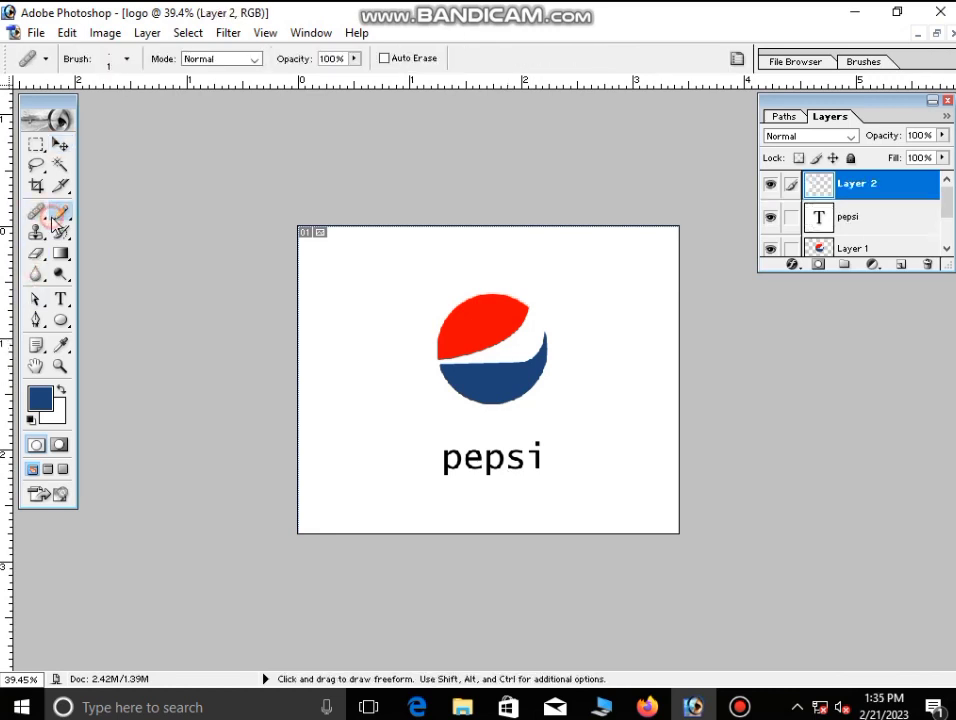
{"action": "left_click", "coordinate": [56, 222]}
{"action": "left_click", "coordinate": [141, 207]}
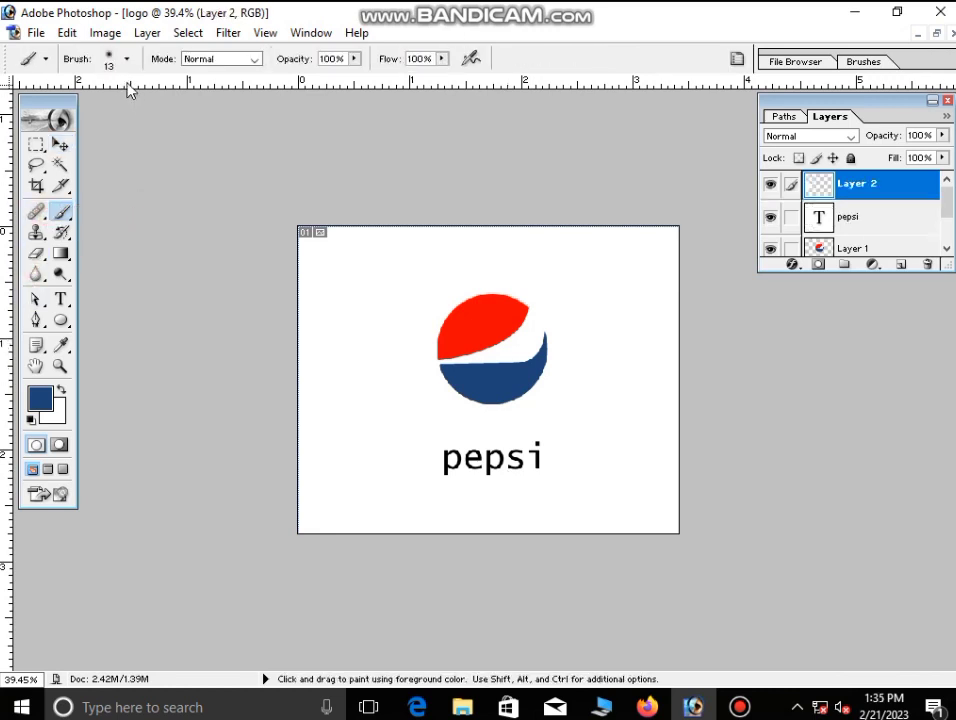
- Enlarge the soft brush to 150 px and paint one blue dab on Layer 2
{"action": "left_click", "coordinate": [126, 58]}
{"action": "scroll", "coordinate": [99, 256], "scroll_direction": "down", "scroll_amount": 1}
{"action": "scroll", "coordinate": [91, 262], "scroll_direction": "down", "scroll_amount": 1}
{"action": "left_click", "coordinate": [86, 231]}
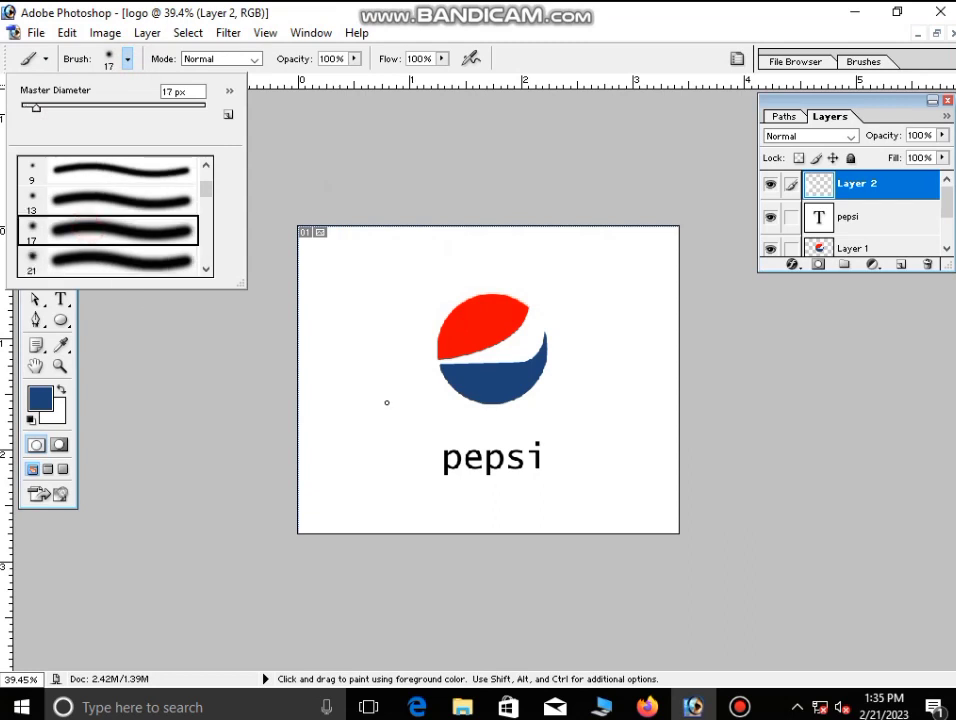
{"action": "key", "text": "bracketright"}
{"action": "key", "text": "bracketright"}
{"action": "key", "text": "bracketright"}
{"action": "key", "text": "bracketright"}
{"action": "key", "text": "bracketright"}
{"action": "key", "text": "bracketright"}
{"action": "key", "text": "bracketright"}
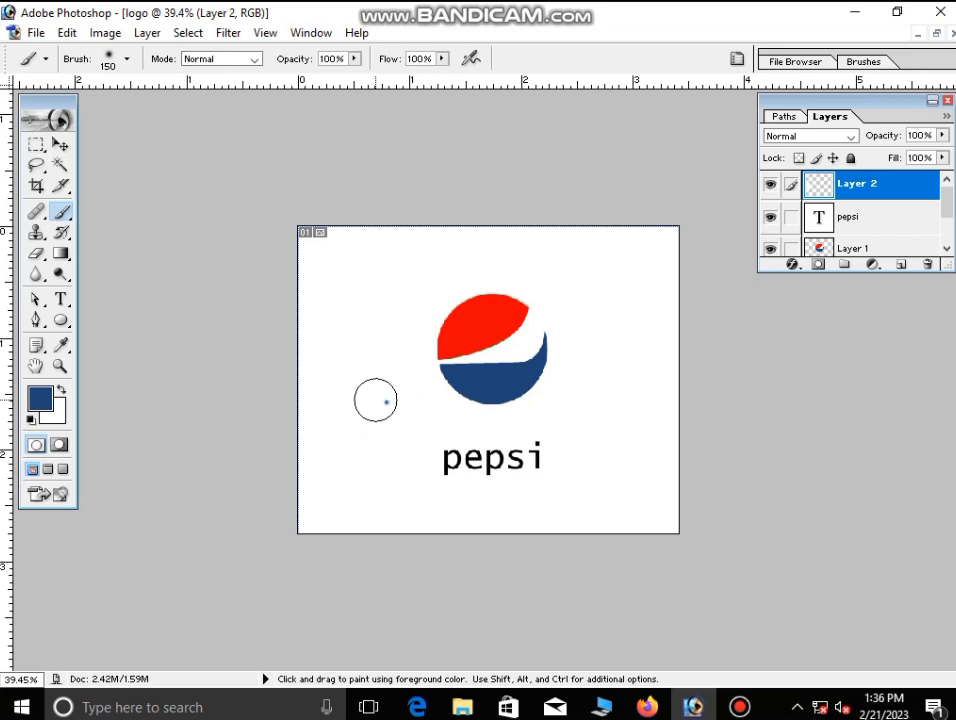
{"action": "left_click", "coordinate": [377, 400]}
{"action": "left_click", "coordinate": [60, 145]}
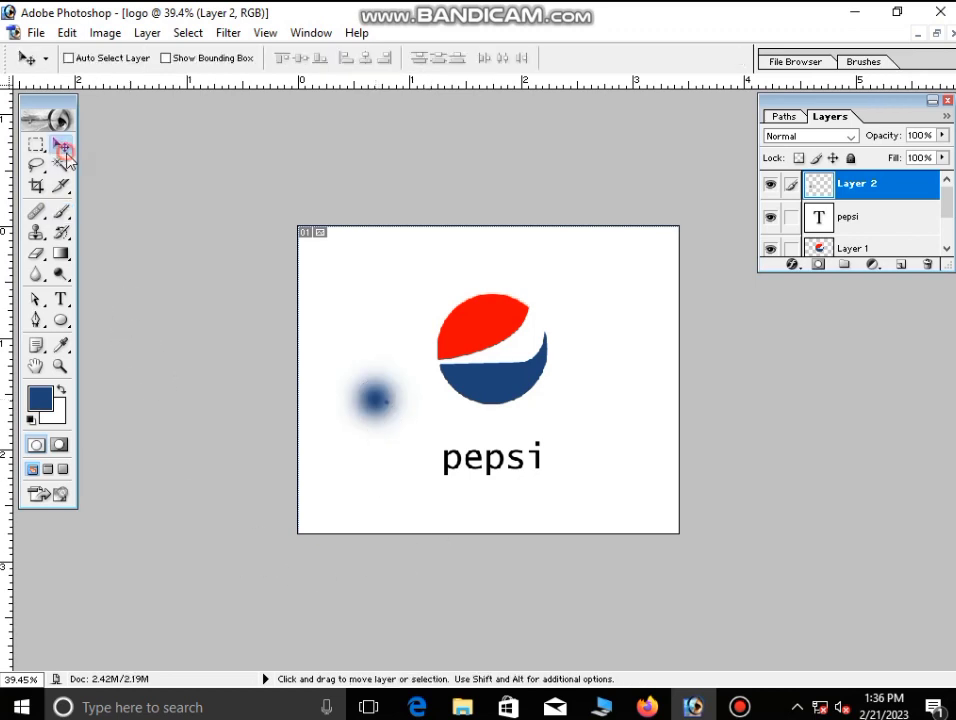
{"action": "key", "text": "ctrl+t"}
- Flatten and widen the blue dab into a soft shadow centred just beneath the circle
{"action": "left_click_drag", "start_coordinate": [359, 463], "coordinate": [359, 400]}
{"action": "left_click_drag", "start_coordinate": [420, 364], "coordinate": [636, 357]}
{"action": "mouse_move", "coordinate": [521, 403]}
{"action": "left_mouse_down"}
{"action": "mouse_move", "coordinate": [540, 413]}
{"action": "mouse_move", "coordinate": [514, 433]}
{"action": "left_mouse_up"}
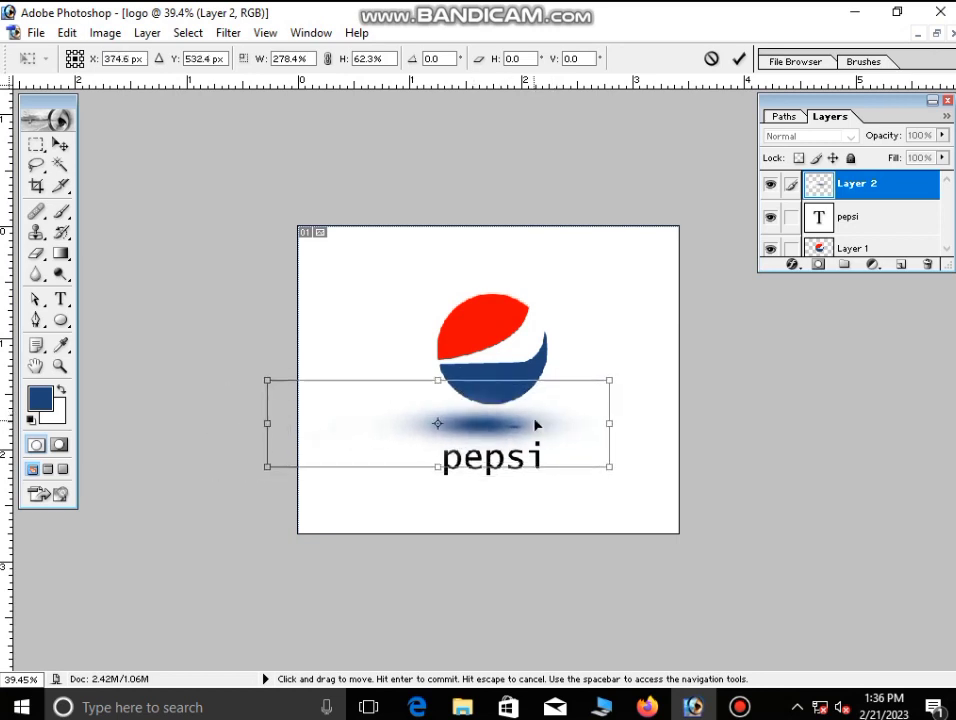
{"action": "left_click_drag", "start_coordinate": [514, 434], "coordinate": [455, 408]}
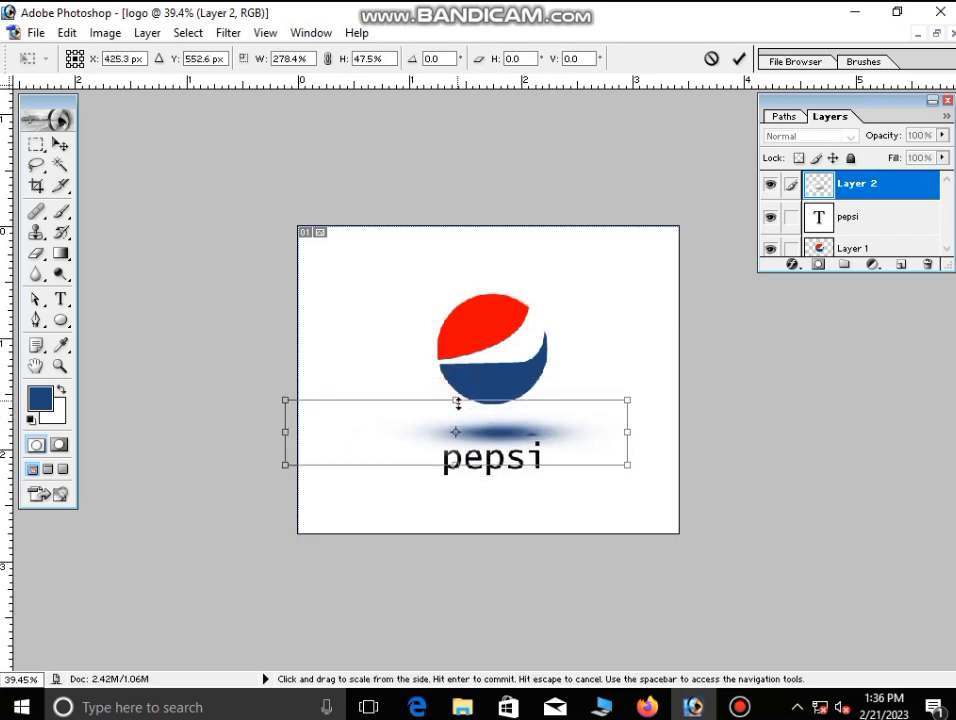
{"action": "left_click_drag", "start_coordinate": [509, 437], "coordinate": [513, 418]}
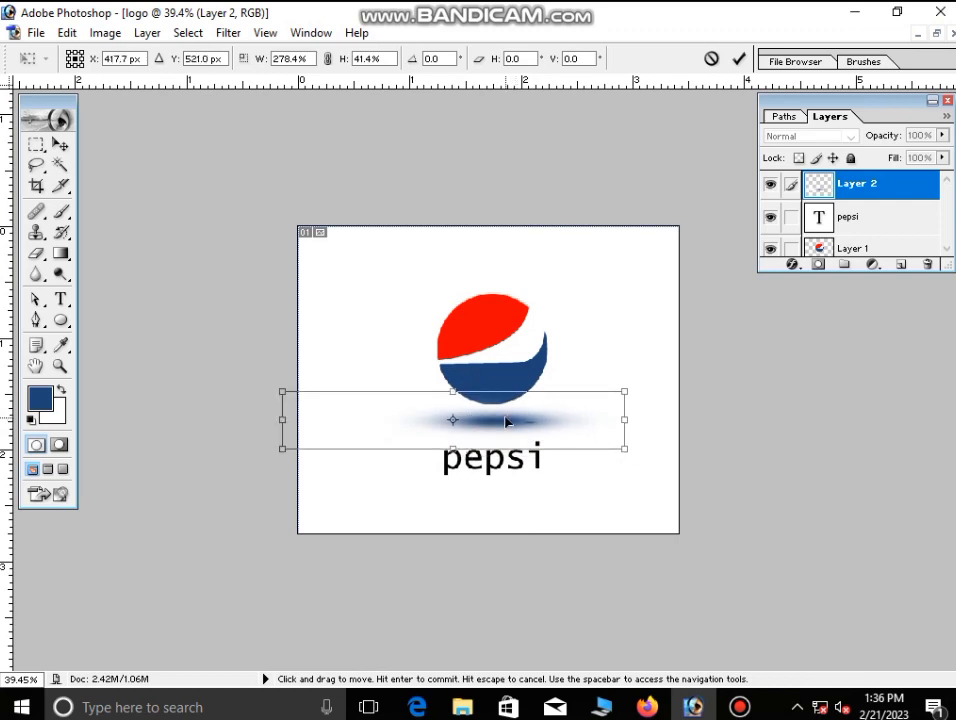
{"action": "mouse_move", "coordinate": [469, 448]}
{"action": "left_mouse_down"}
{"action": "mouse_move", "coordinate": [461, 437]}
{"action": "mouse_move", "coordinate": [503, 437]}
{"action": "left_mouse_up"}
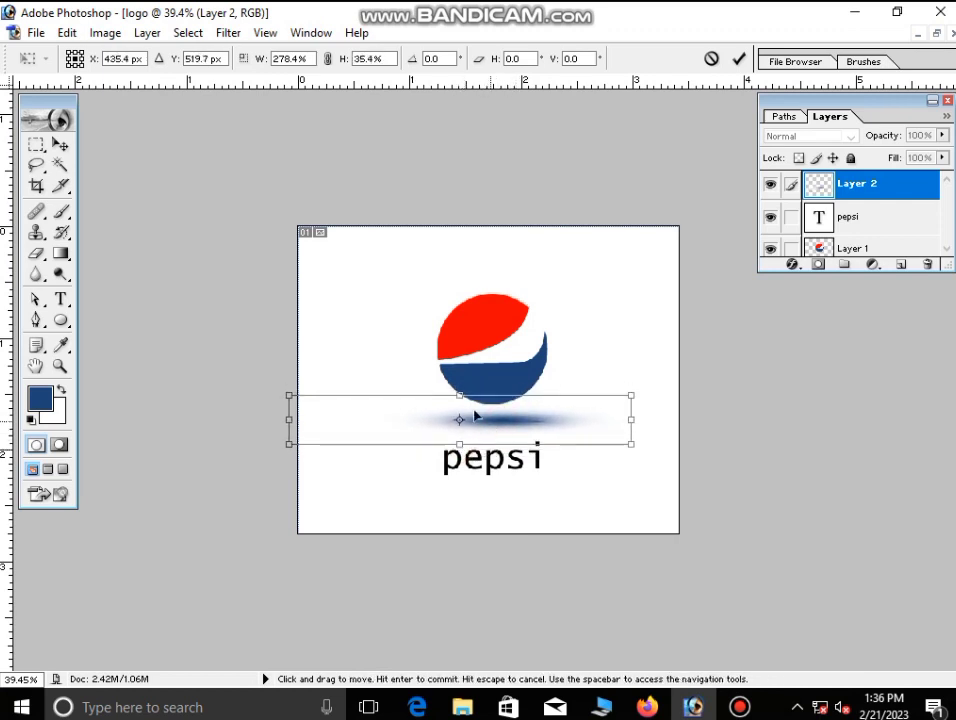
{"action": "left_click_drag", "start_coordinate": [459, 398], "coordinate": [459, 408]}
{"action": "left_click_drag", "start_coordinate": [527, 429], "coordinate": [533, 416]}
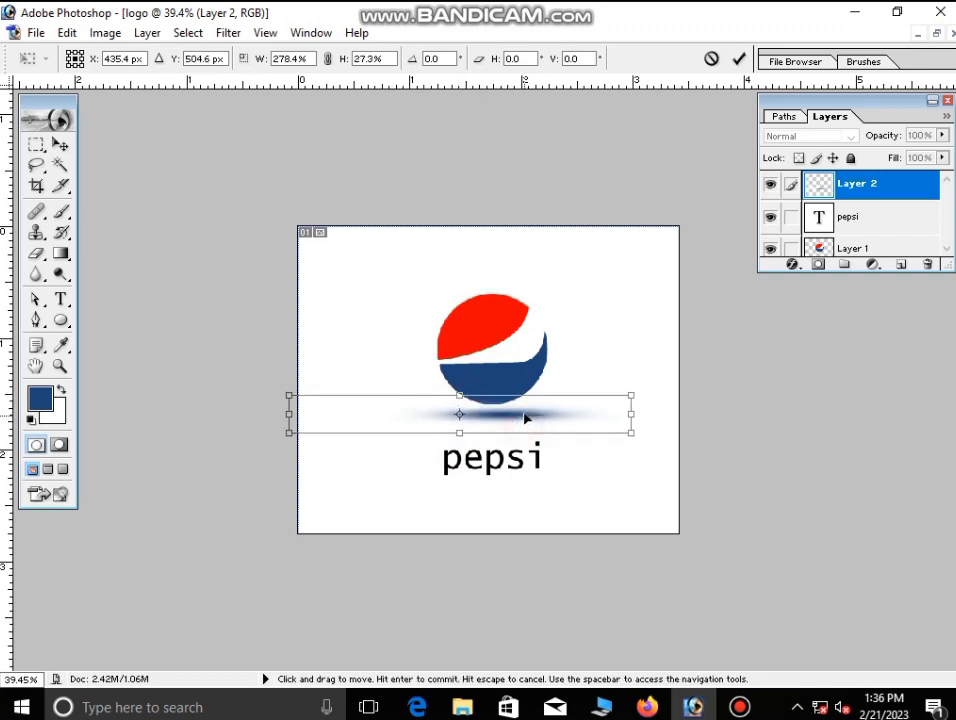
{"action": "left_click_drag", "start_coordinate": [628, 411], "coordinate": [614, 411]}
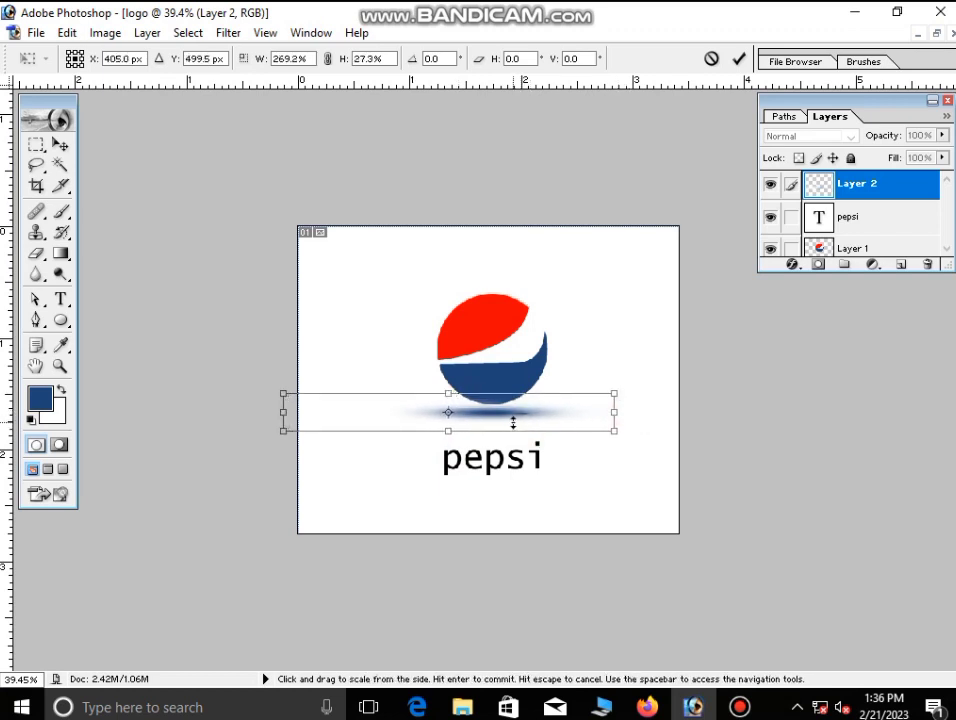
{"action": "left_click_drag", "start_coordinate": [549, 420], "coordinate": [556, 417]}
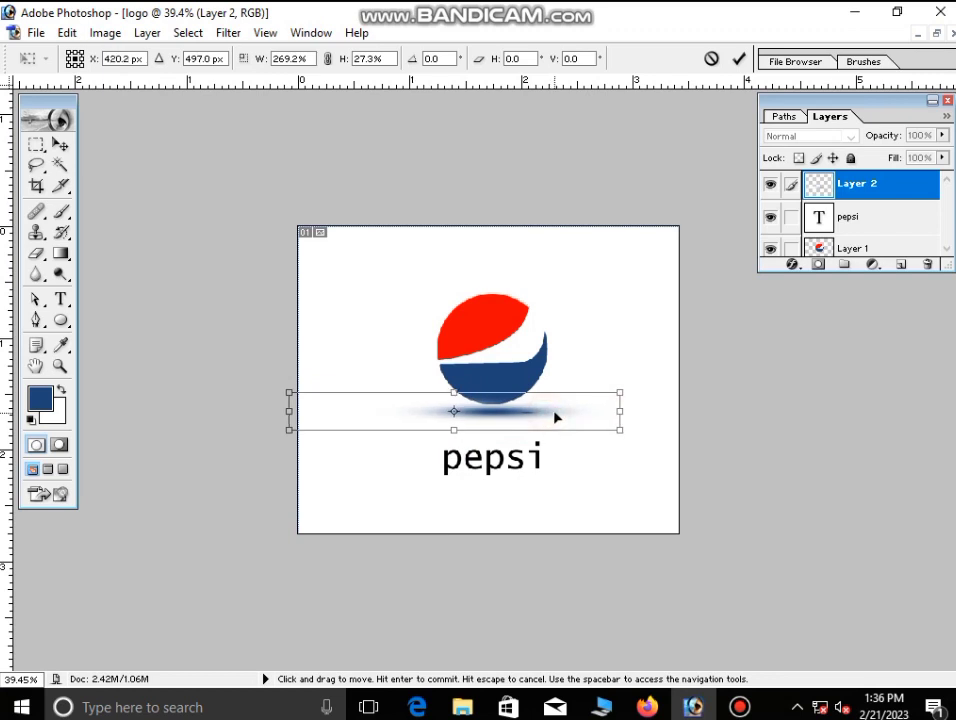
{"action": "key", "text": "Return"}
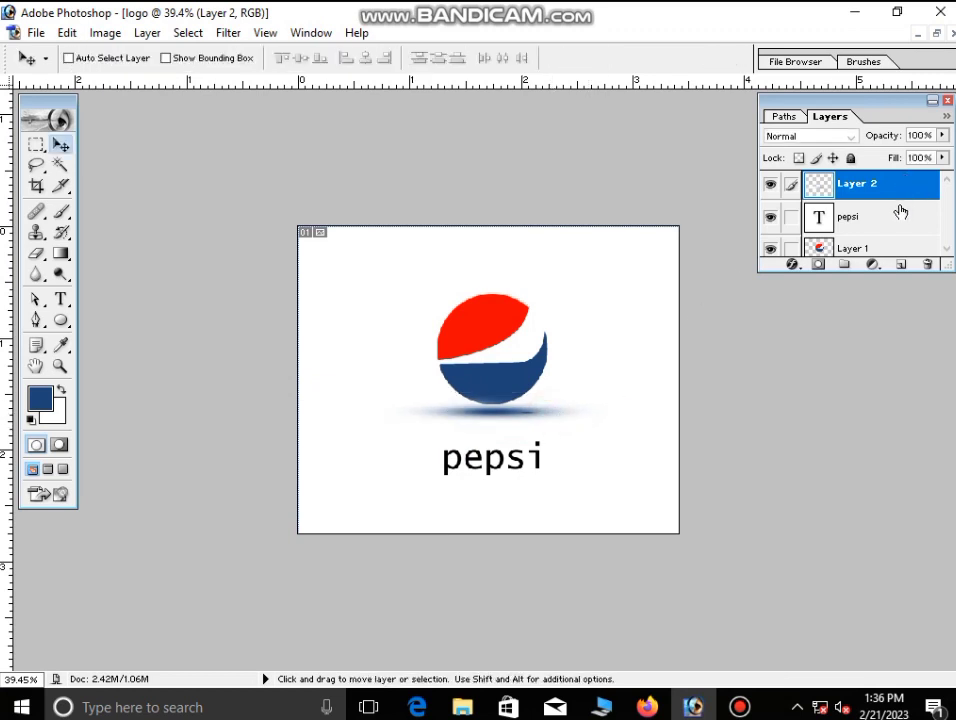
- Lower Layer 2's fill to 43% so the blue shadow looks light and soft
{"action": "left_click", "coordinate": [947, 157]}
{"action": "mouse_move", "coordinate": [897, 180]}
{"action": "left_mouse_down"}
{"action": "mouse_move", "coordinate": [906, 177]}
{"action": "mouse_move", "coordinate": [885, 177]}
{"action": "left_mouse_up"}
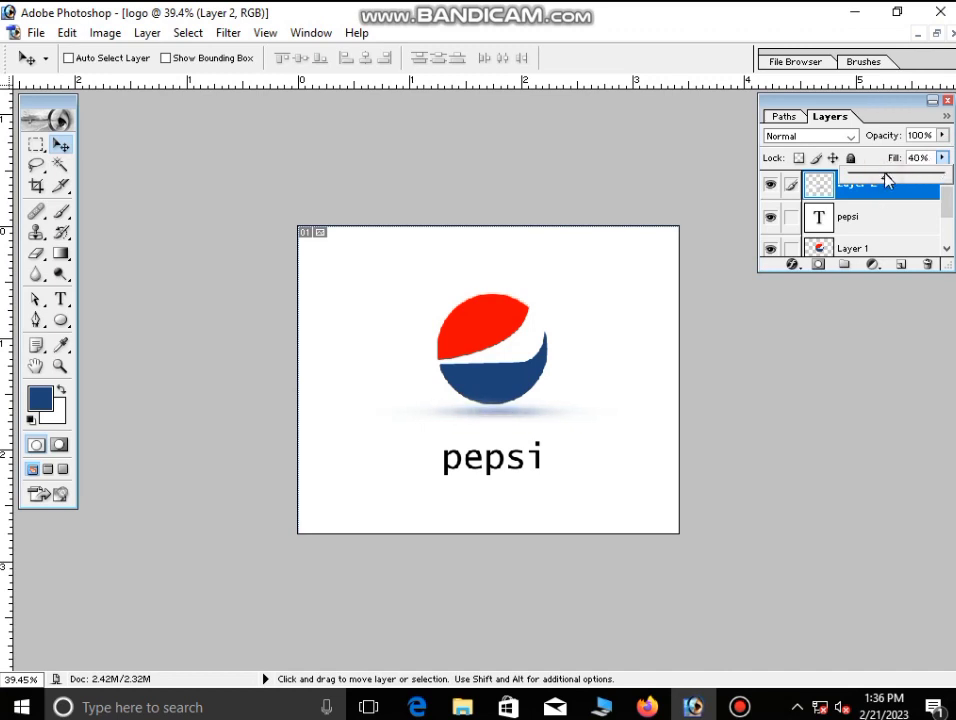
{"action": "left_click_drag", "start_coordinate": [889, 178], "coordinate": [895, 178]}
{"action": "left_click", "coordinate": [531, 381]}
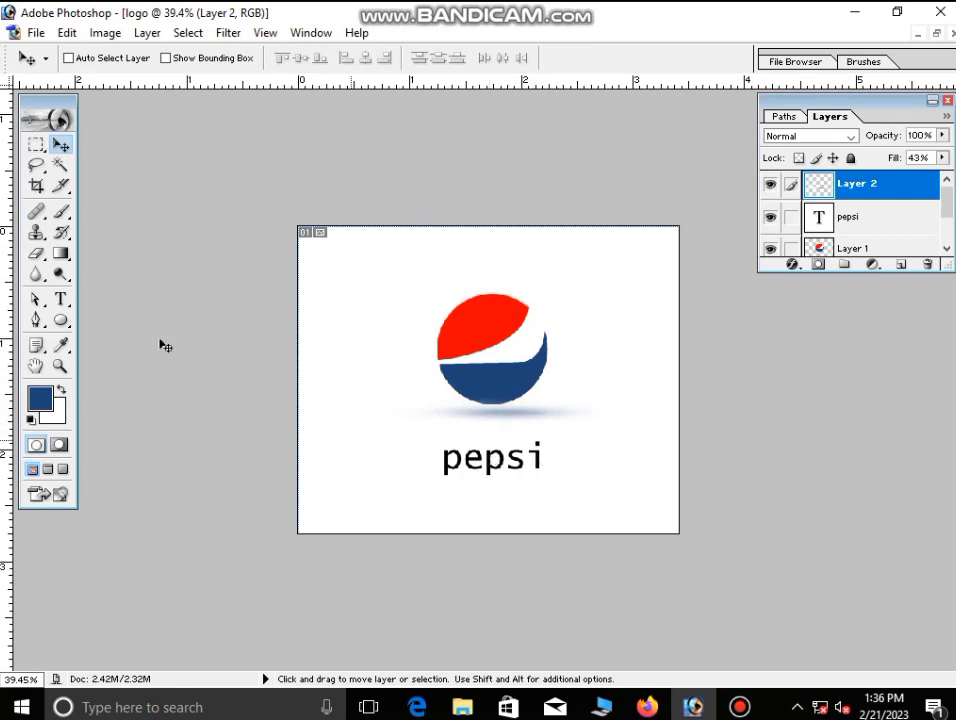
- Move the pepsi text up just beneath the faded blue shadow, then minimize Photoshop
{"action": "left_click", "coordinate": [853, 245]}
{"action": "left_click", "coordinate": [849, 218]}
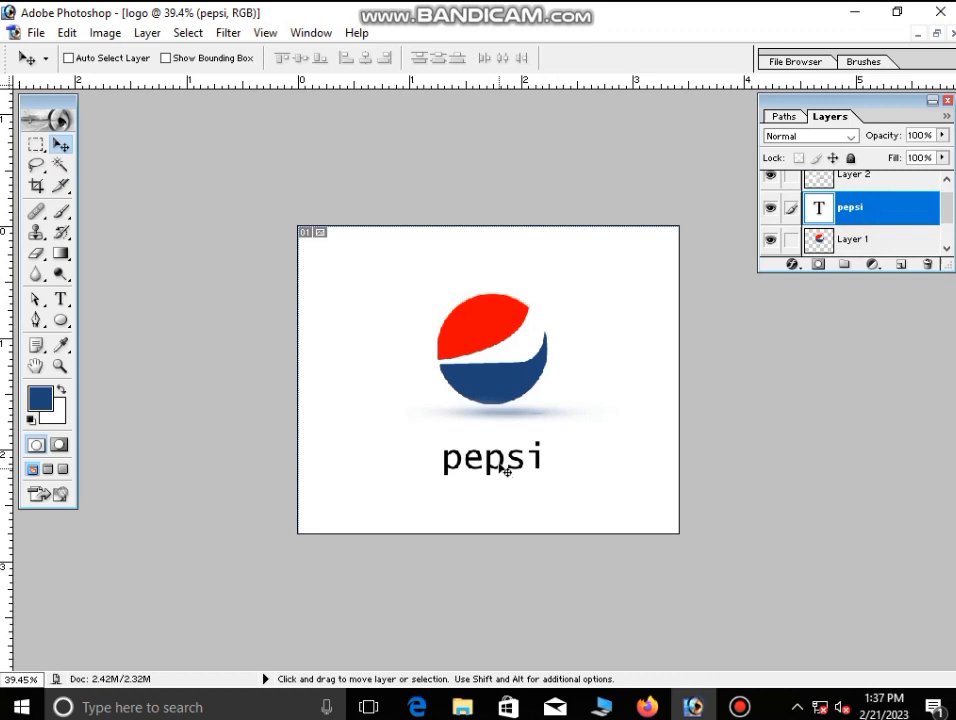
{"action": "left_click_drag", "start_coordinate": [505, 470], "coordinate": [497, 440]}
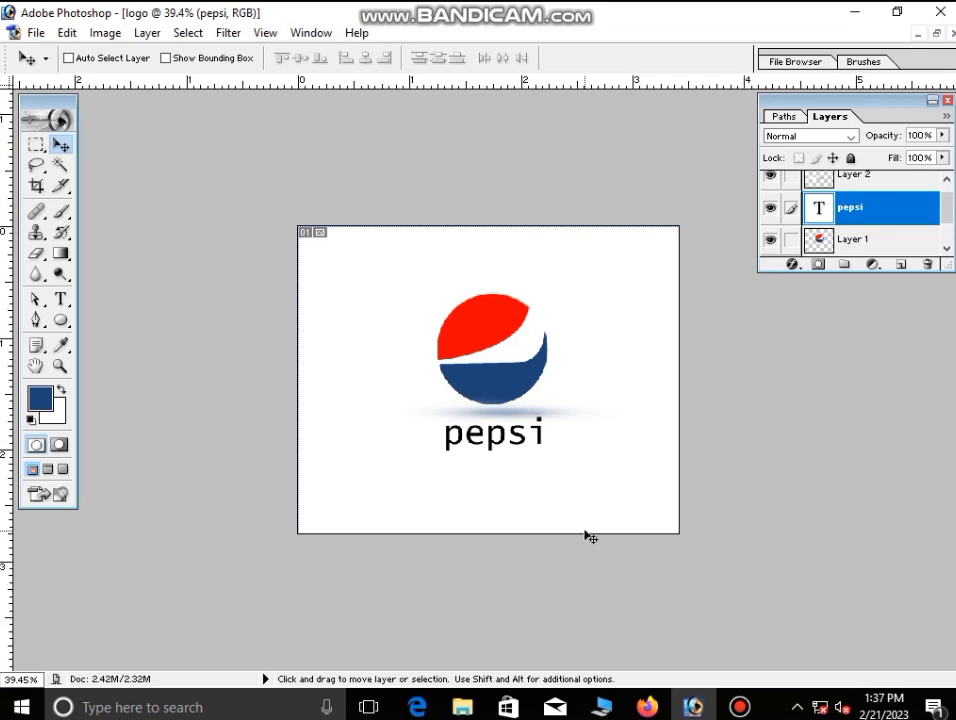
{"action": "scroll", "coordinate": [588, 537], "scroll_direction": "up", "scroll_amount": 1}
{"action": "scroll", "coordinate": [588, 537], "scroll_direction": "up", "scroll_amount": 1}
{"action": "scroll", "coordinate": [588, 537], "scroll_direction": "up", "scroll_amount": 1}
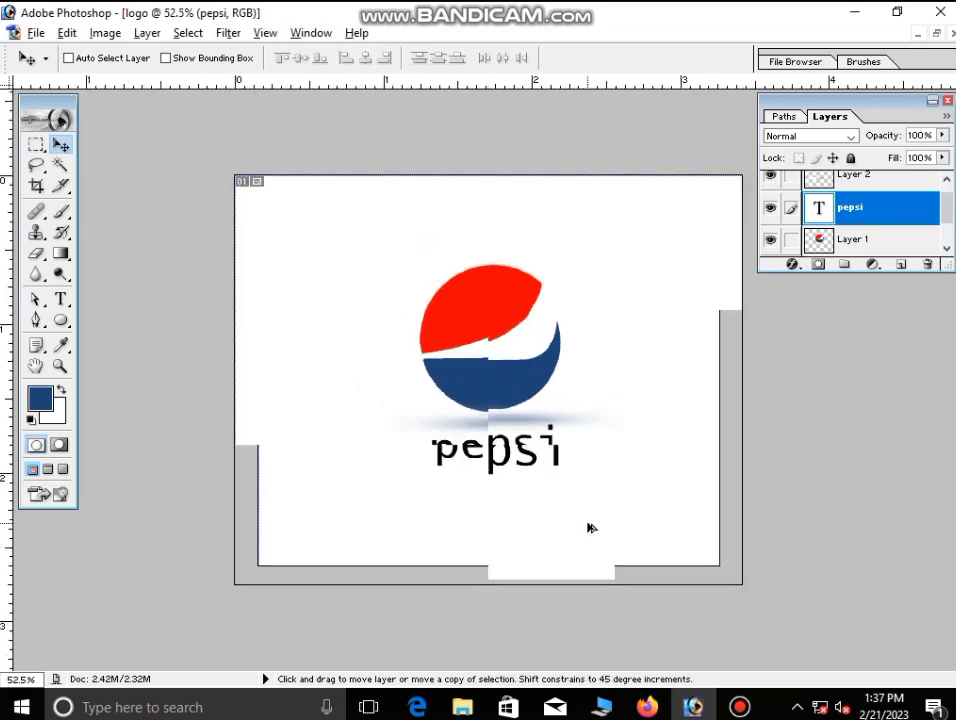
{"action": "left_click", "coordinate": [855, 12]}
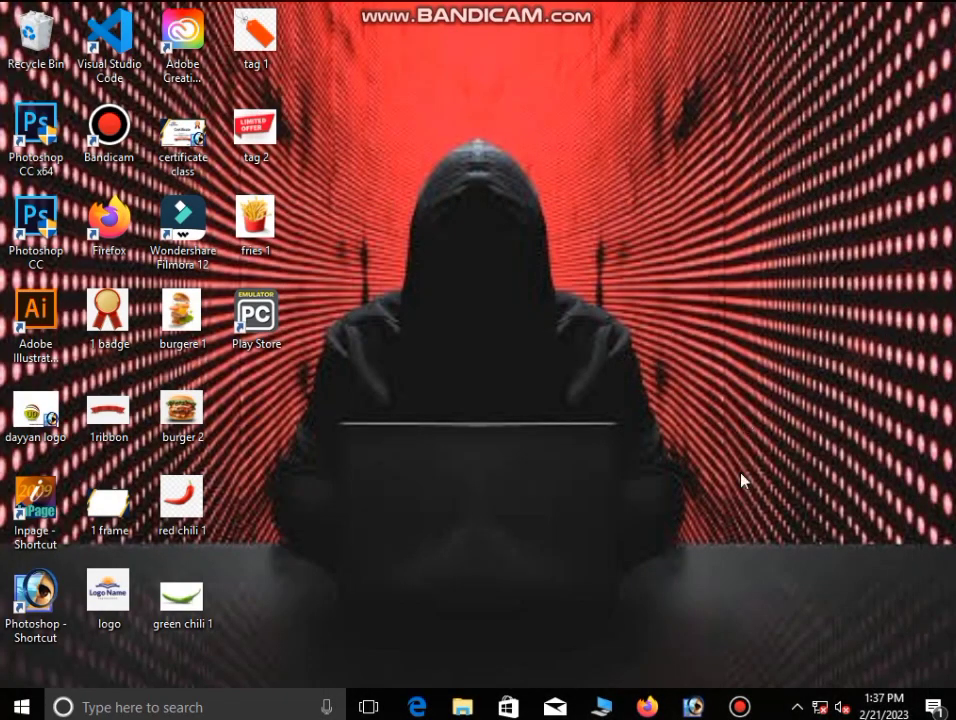